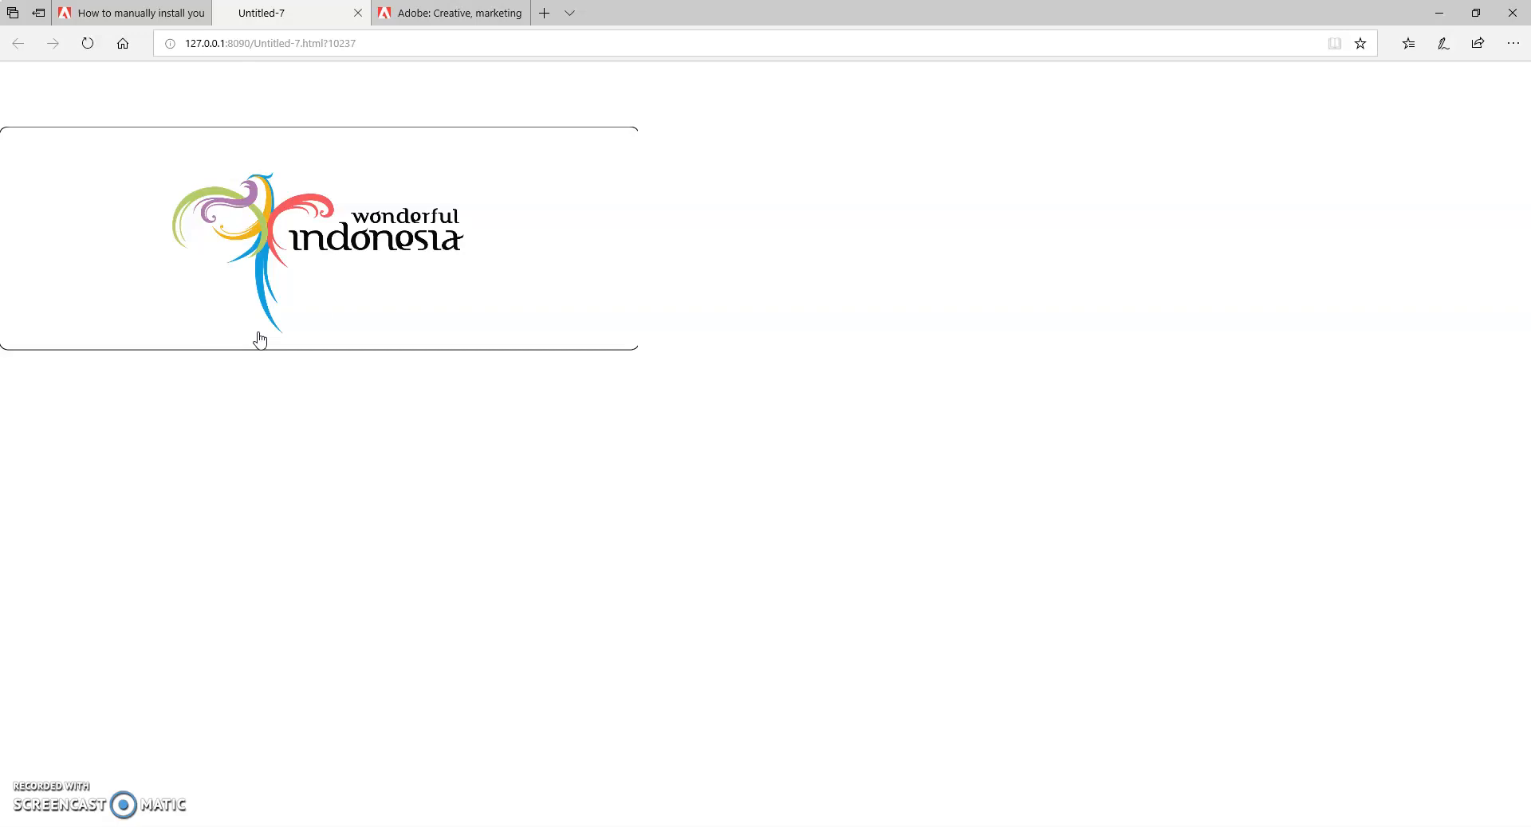
# Test the Wonderful Indonesia banner in the browser preview by opening its linked page and returning to the preview
pyautogui.click(280, 296)
pyautogui.click(276, 276)
pyautogui.click(326, 304)
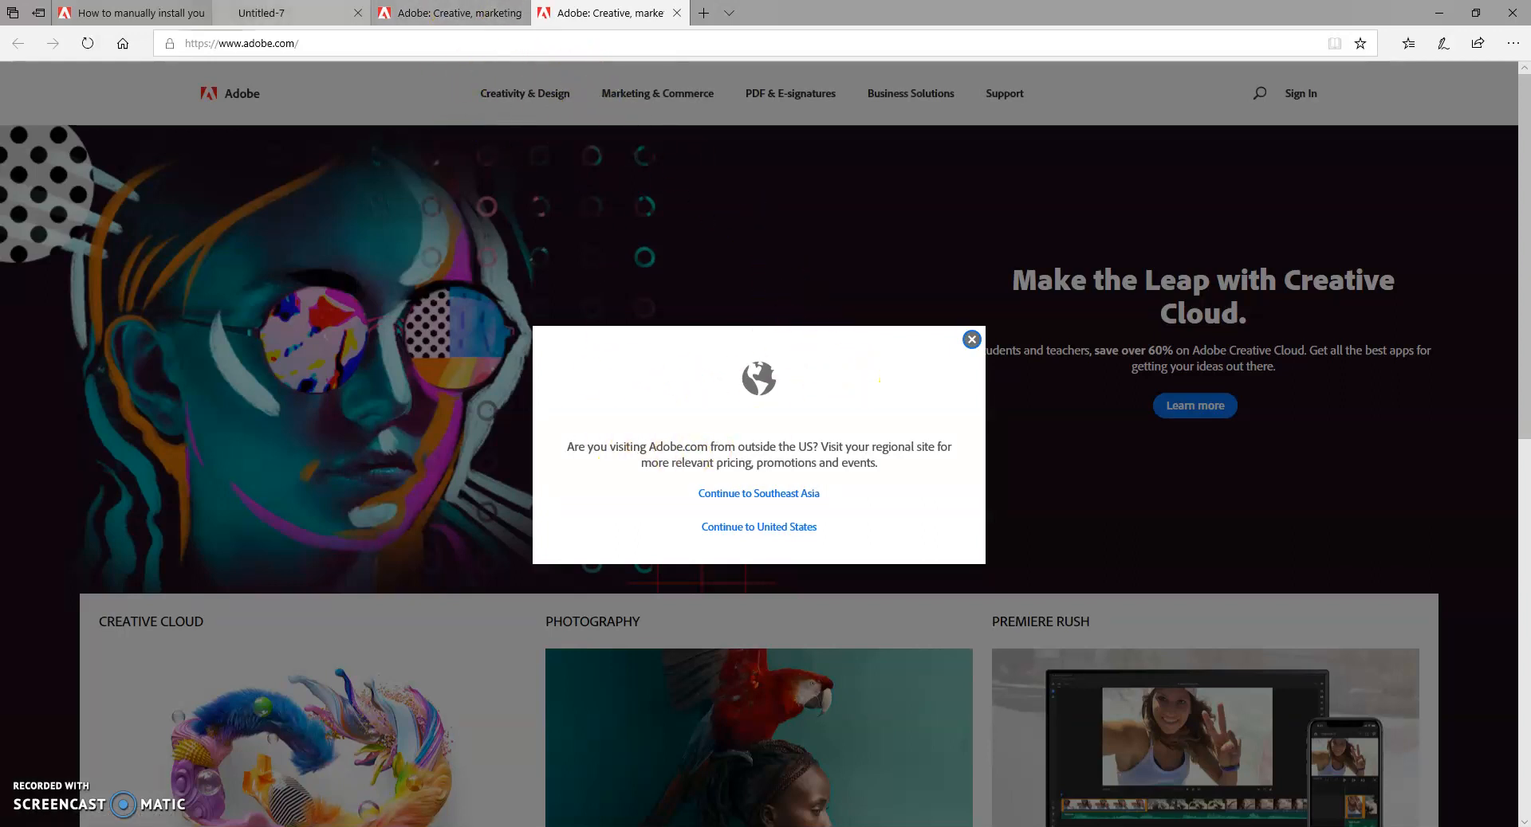
pyautogui.click(271, 12)
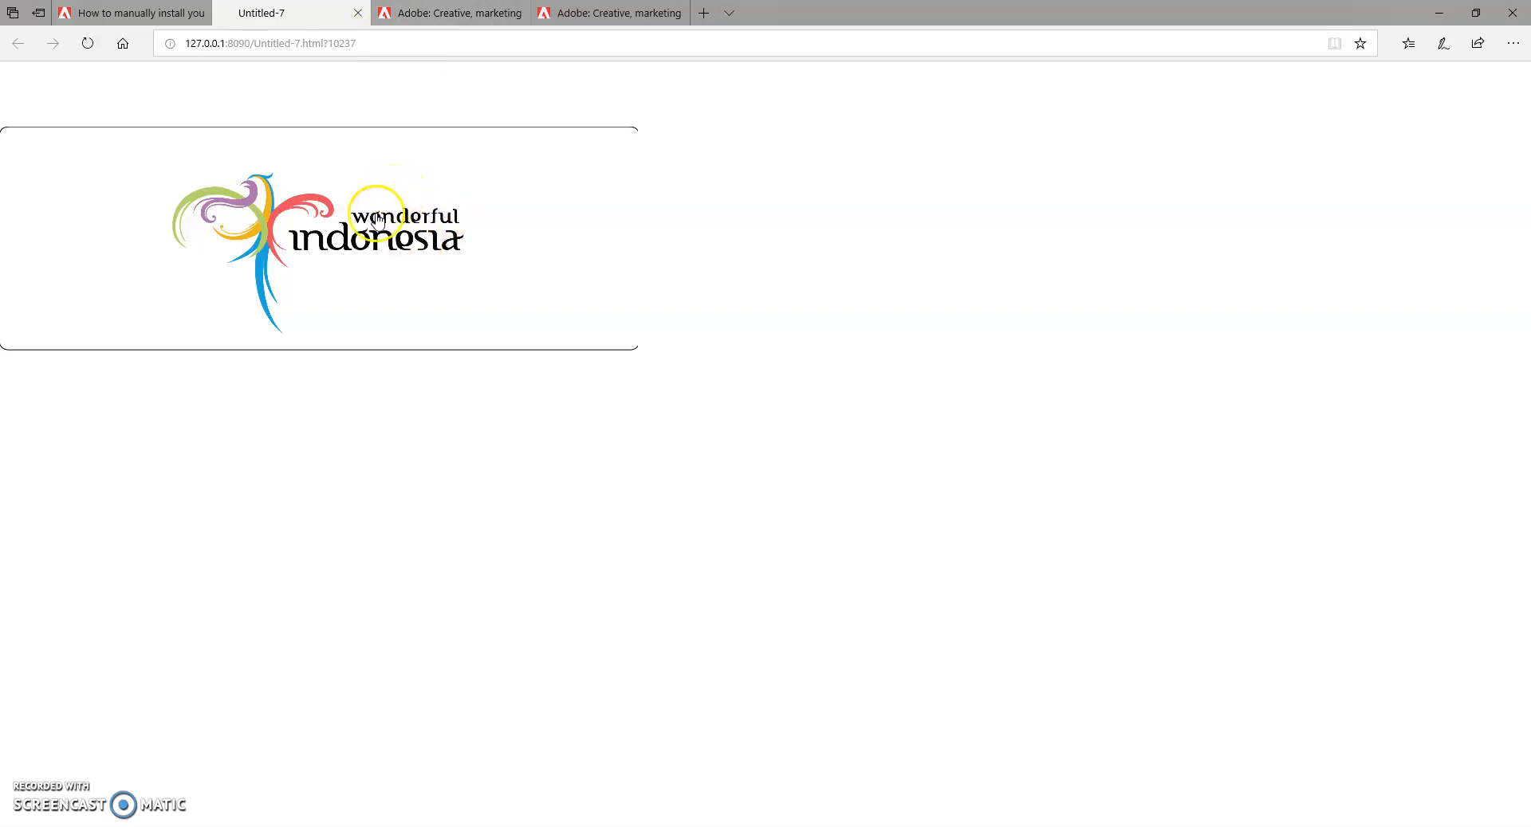
pyautogui.click(391, 297)
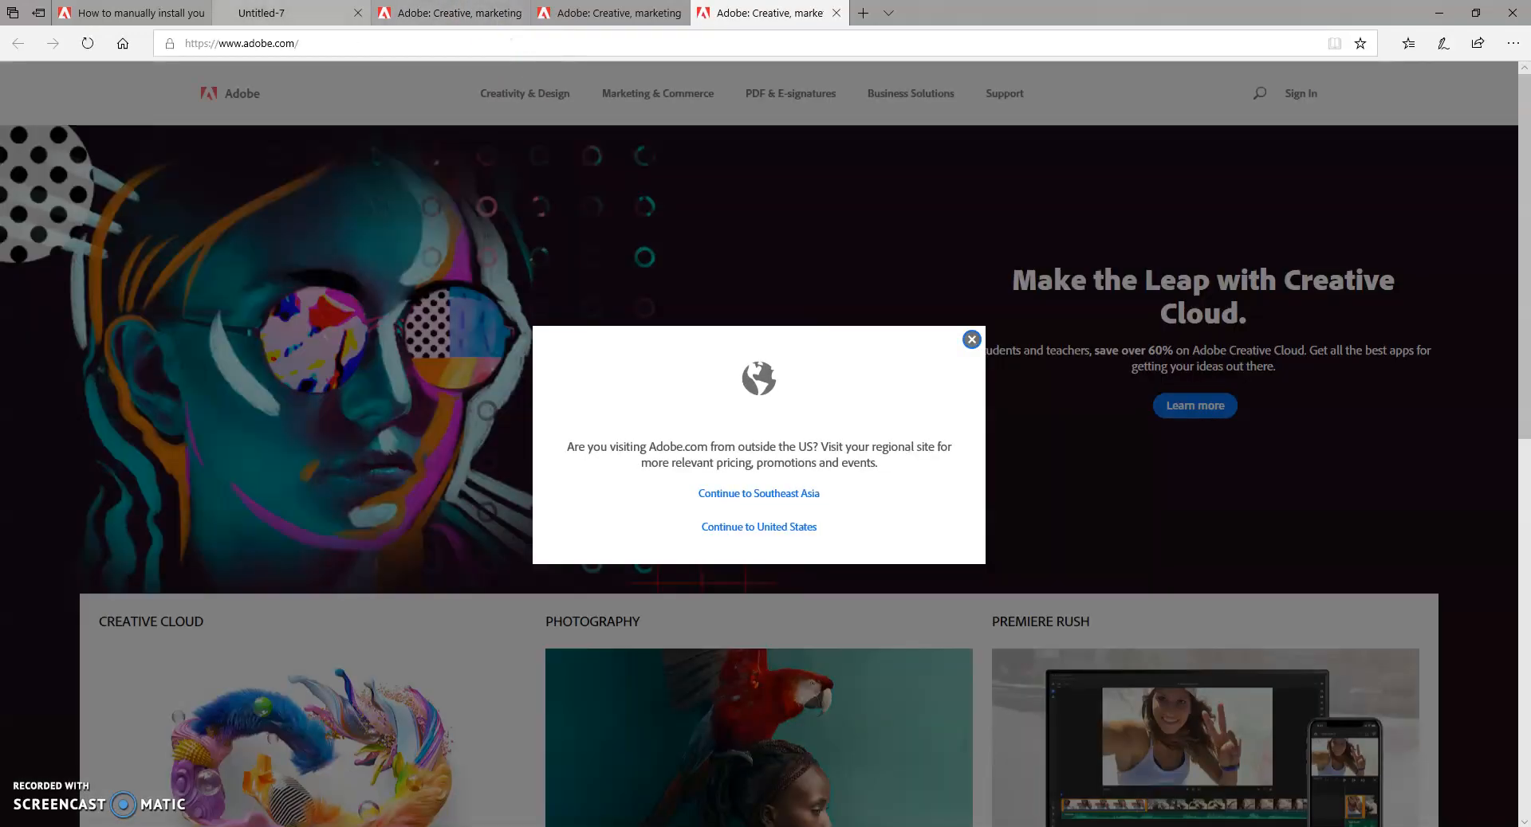
pyautogui.click(283, 13)
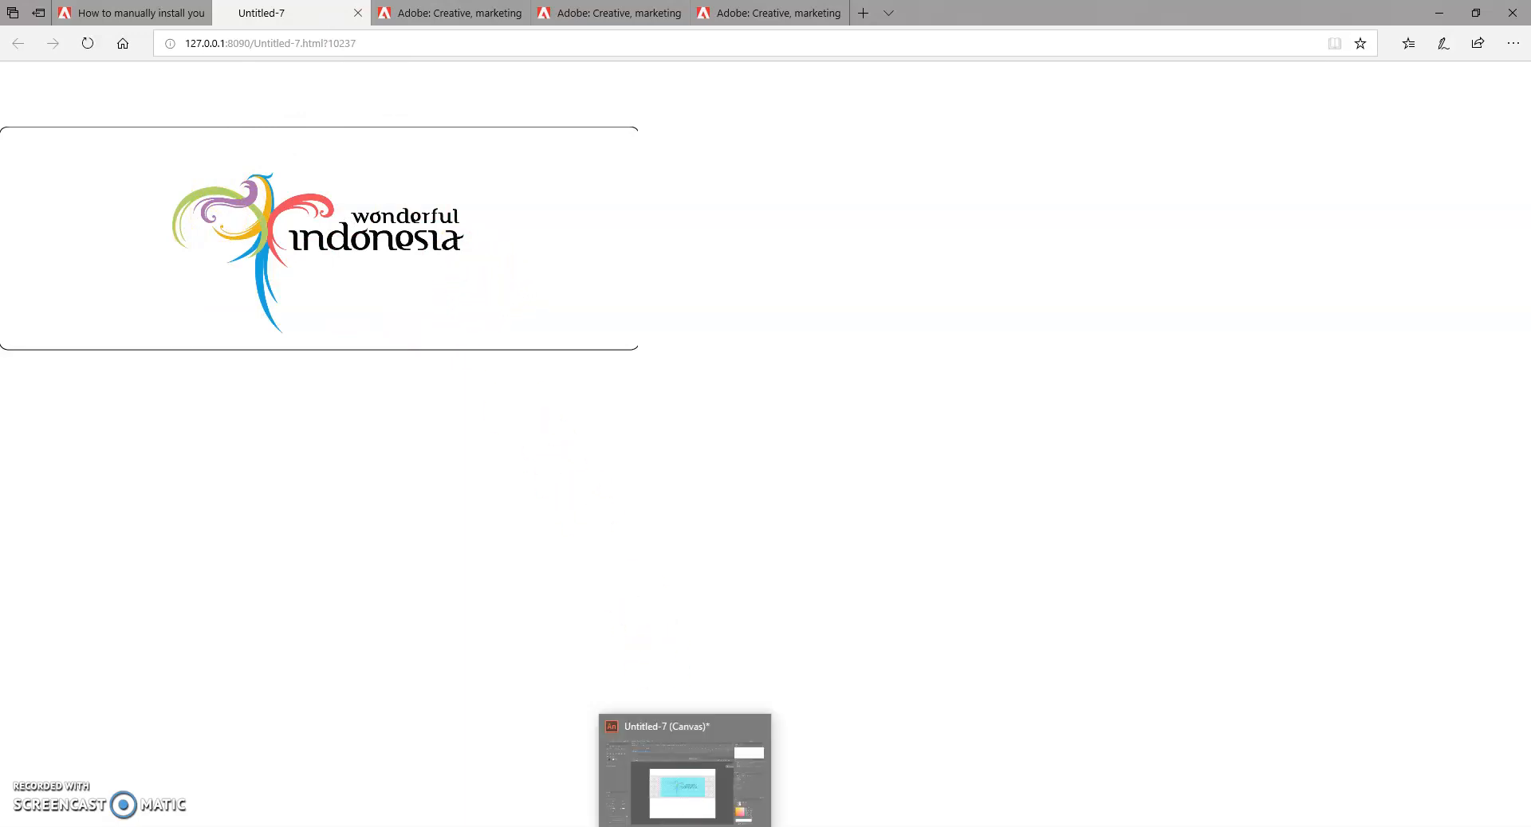
# Switch to Adobe Animate, create an HTML5 Canvas document from the Medium 800 x 600 Web preset, and close the floating Code Snippets
pyautogui.click(690, 811)
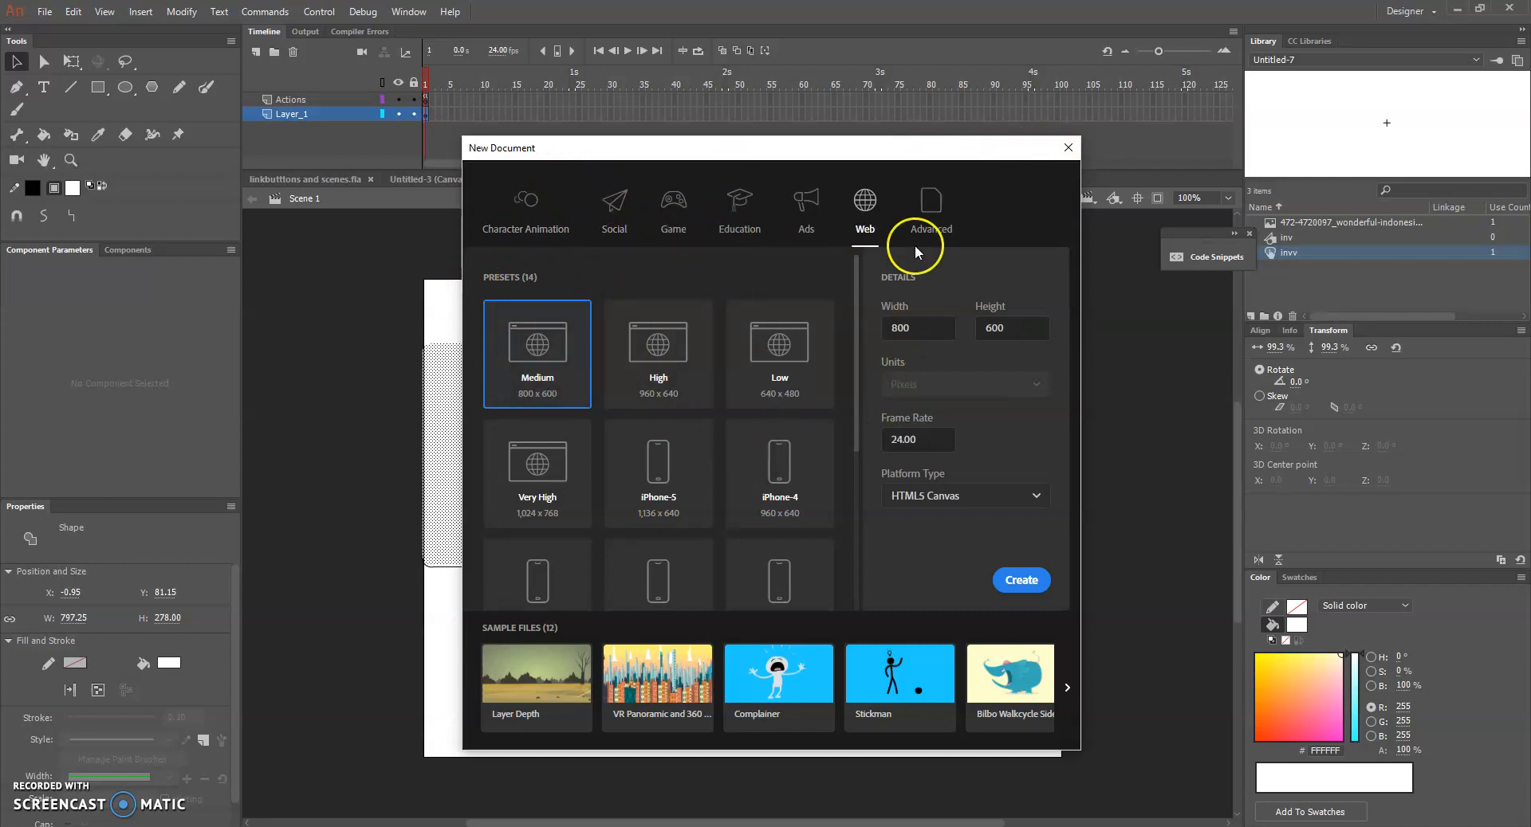
pyautogui.click(857, 230)
pyautogui.doubleClick(533, 343)
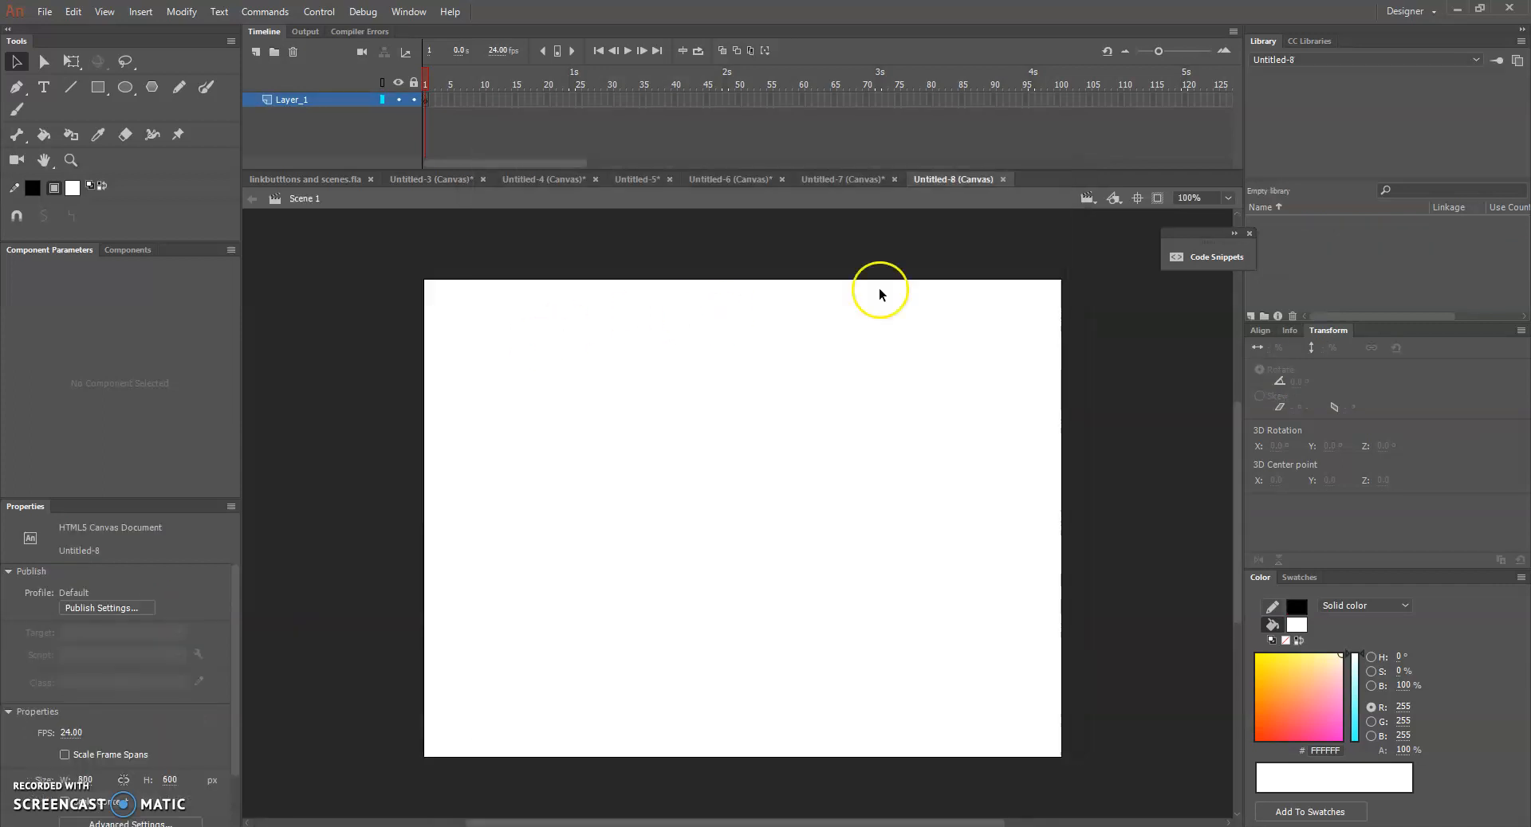
pyautogui.click(1227, 200)
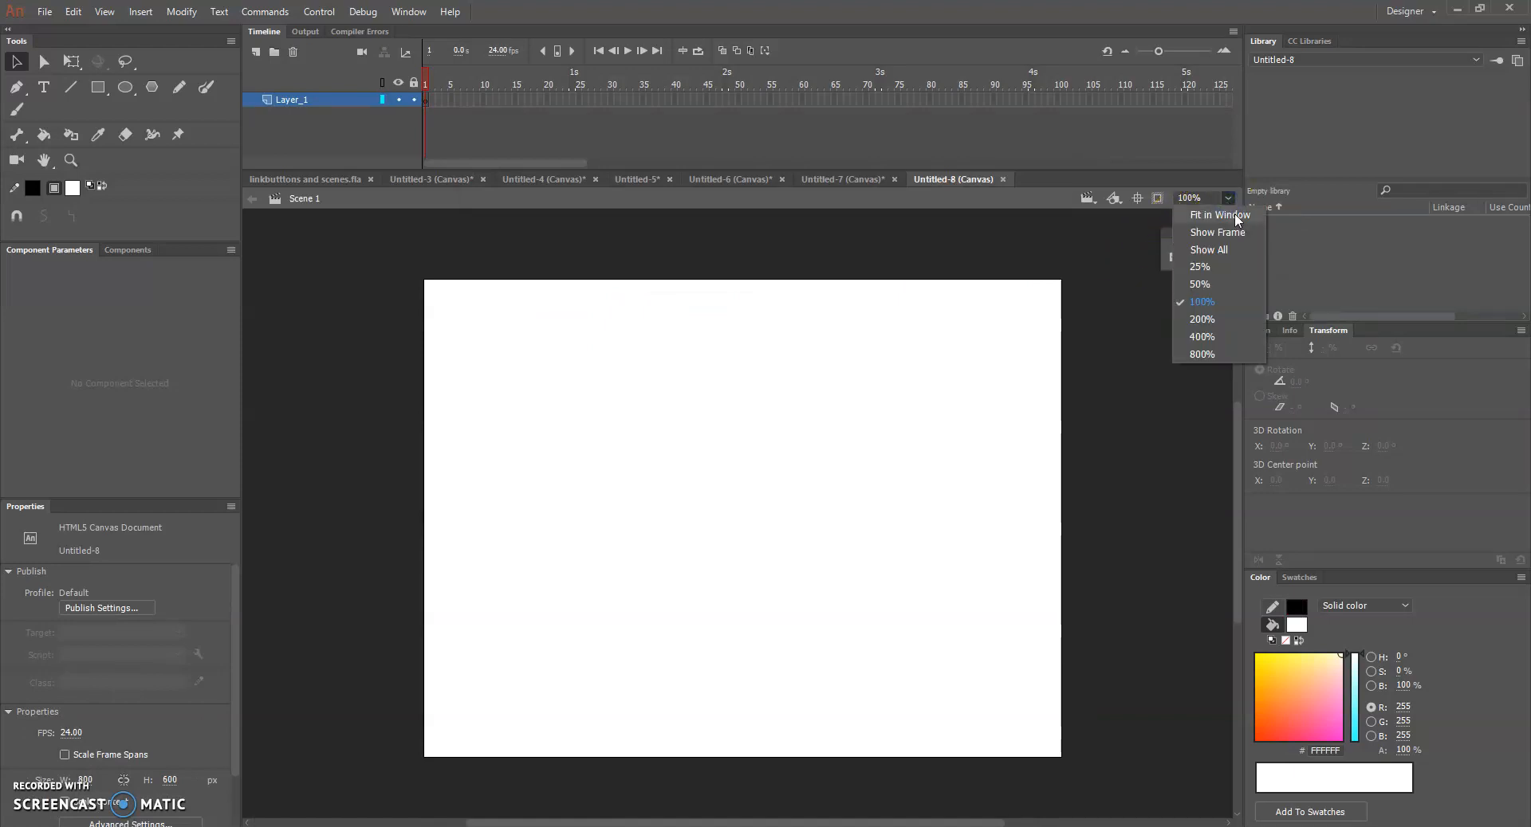
pyautogui.click(1220, 216)
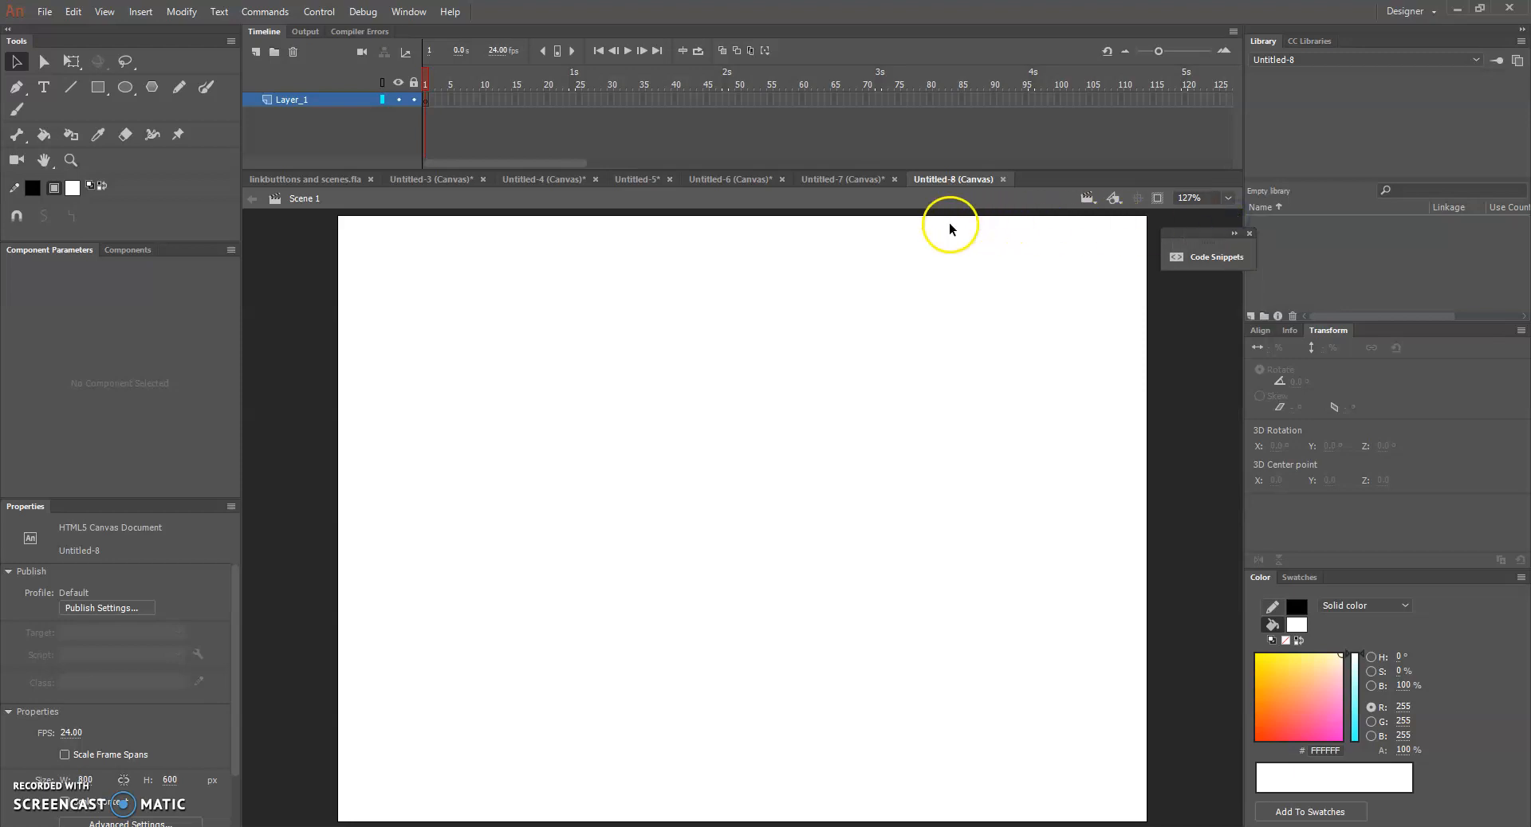
pyautogui.click(1248, 232)
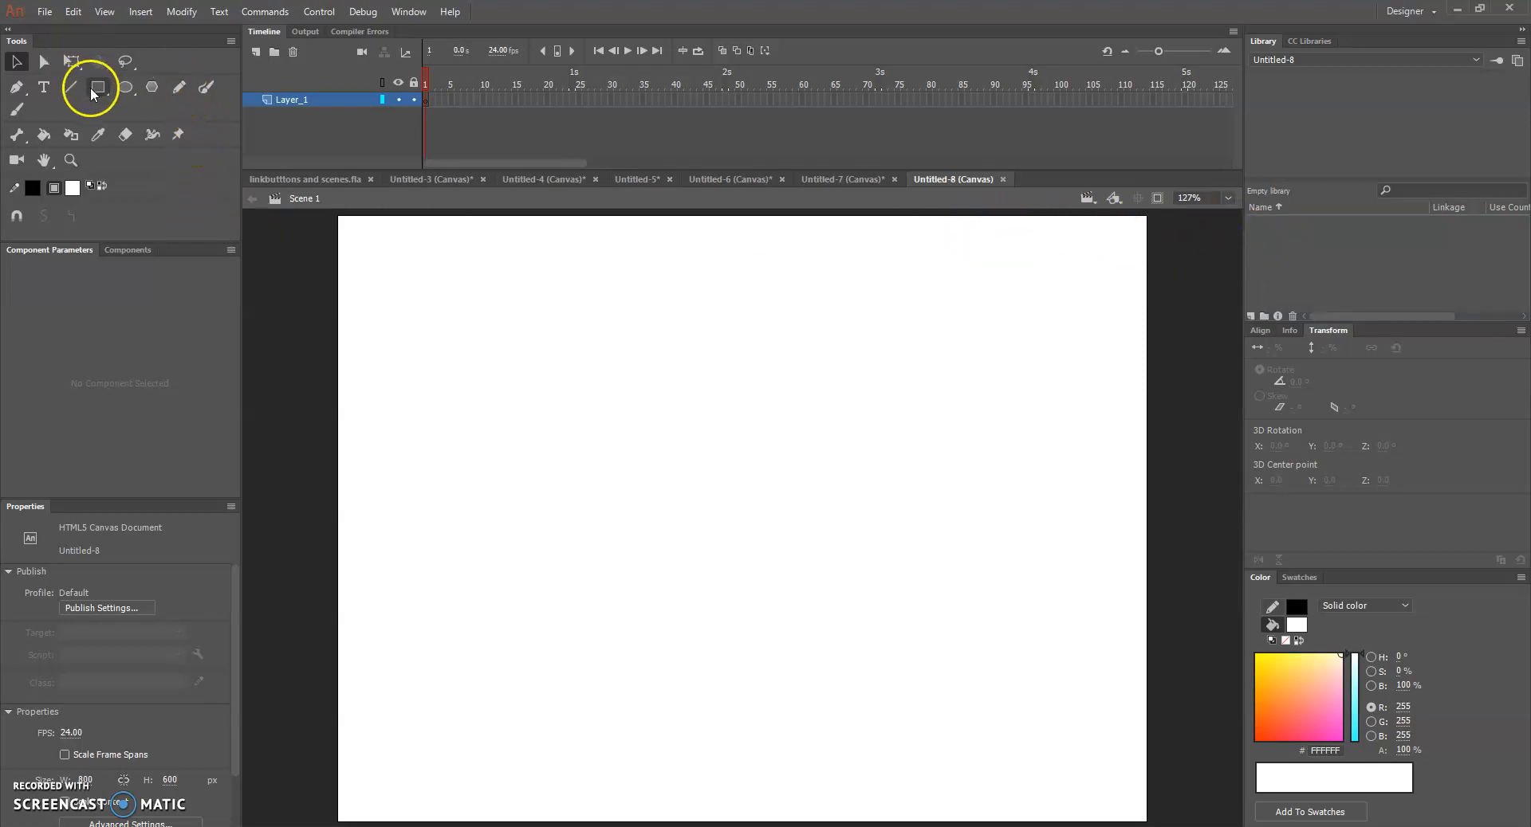
# Rename the document's only layer as background
pyautogui.doubleClick(297, 99)
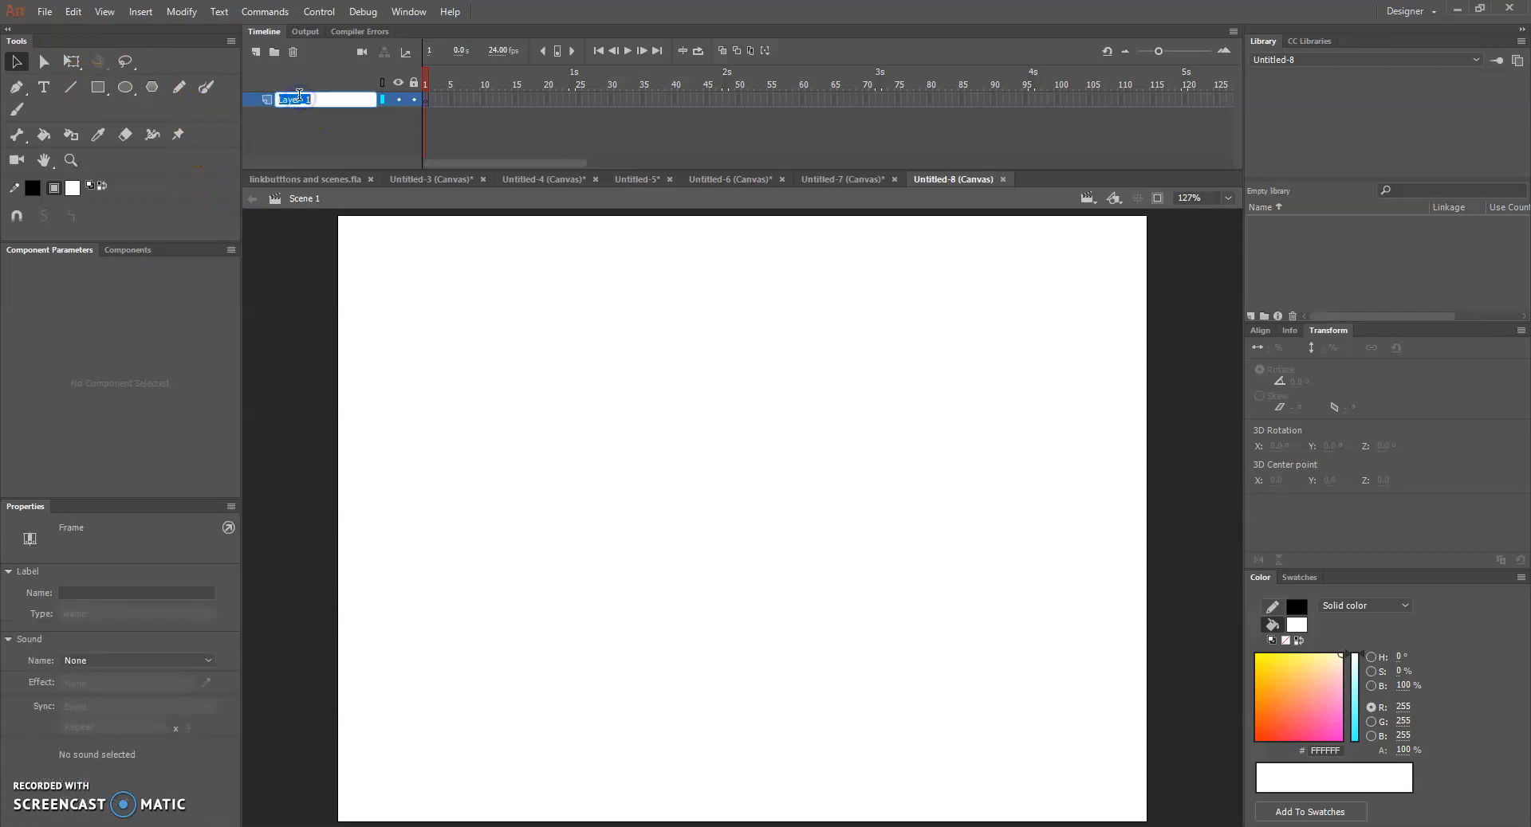
pyautogui.write('ba')
pyautogui.press('Return')
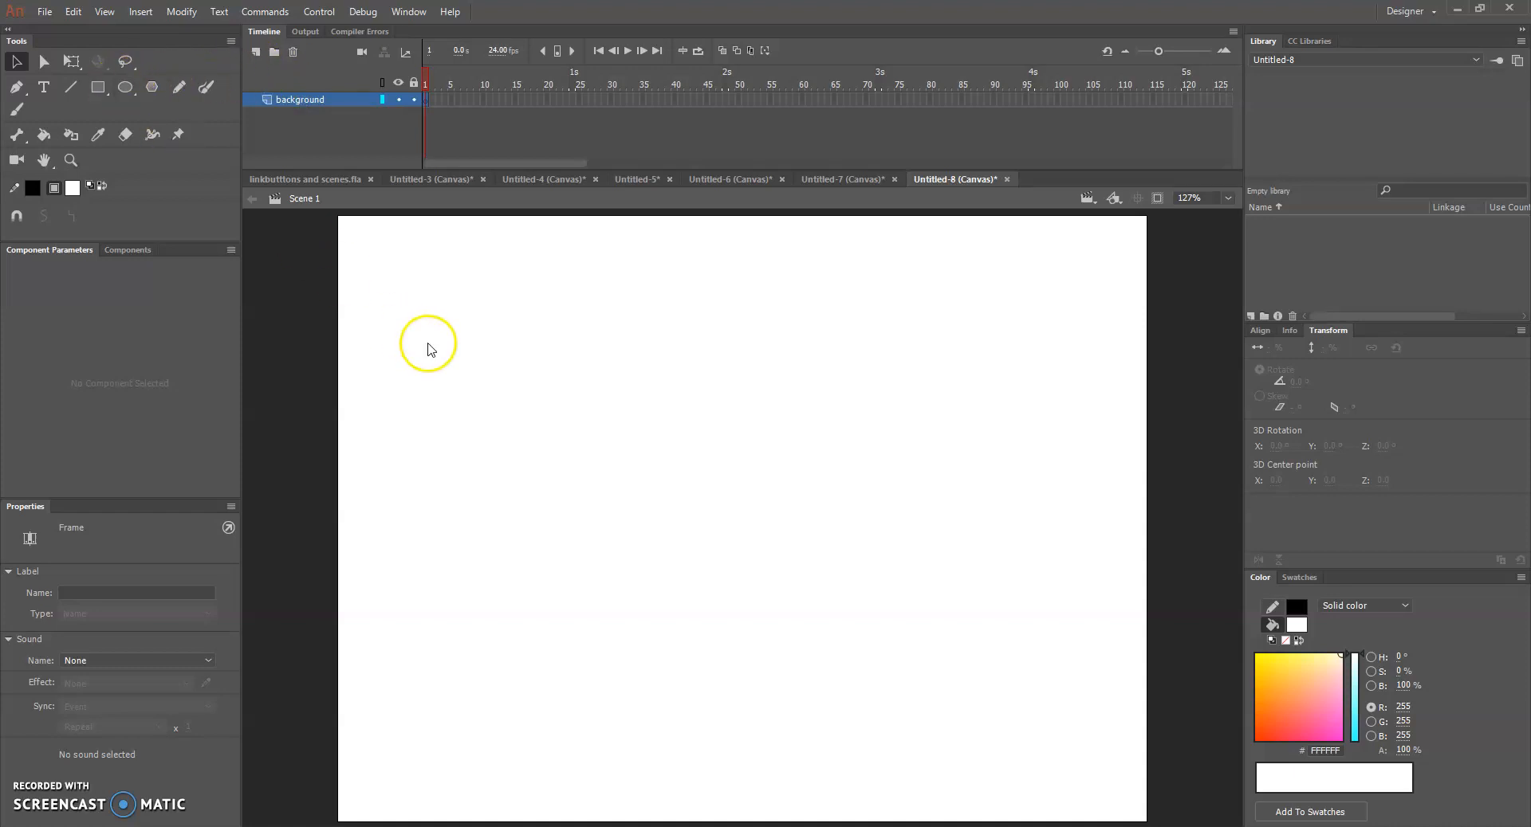
# Import the Wonderful Indonesia logo image to the stage and scale it to 35% near the stage centre
pyautogui.hotkey('ctrl', 'r')
pyautogui.doubleClick(514, 260)
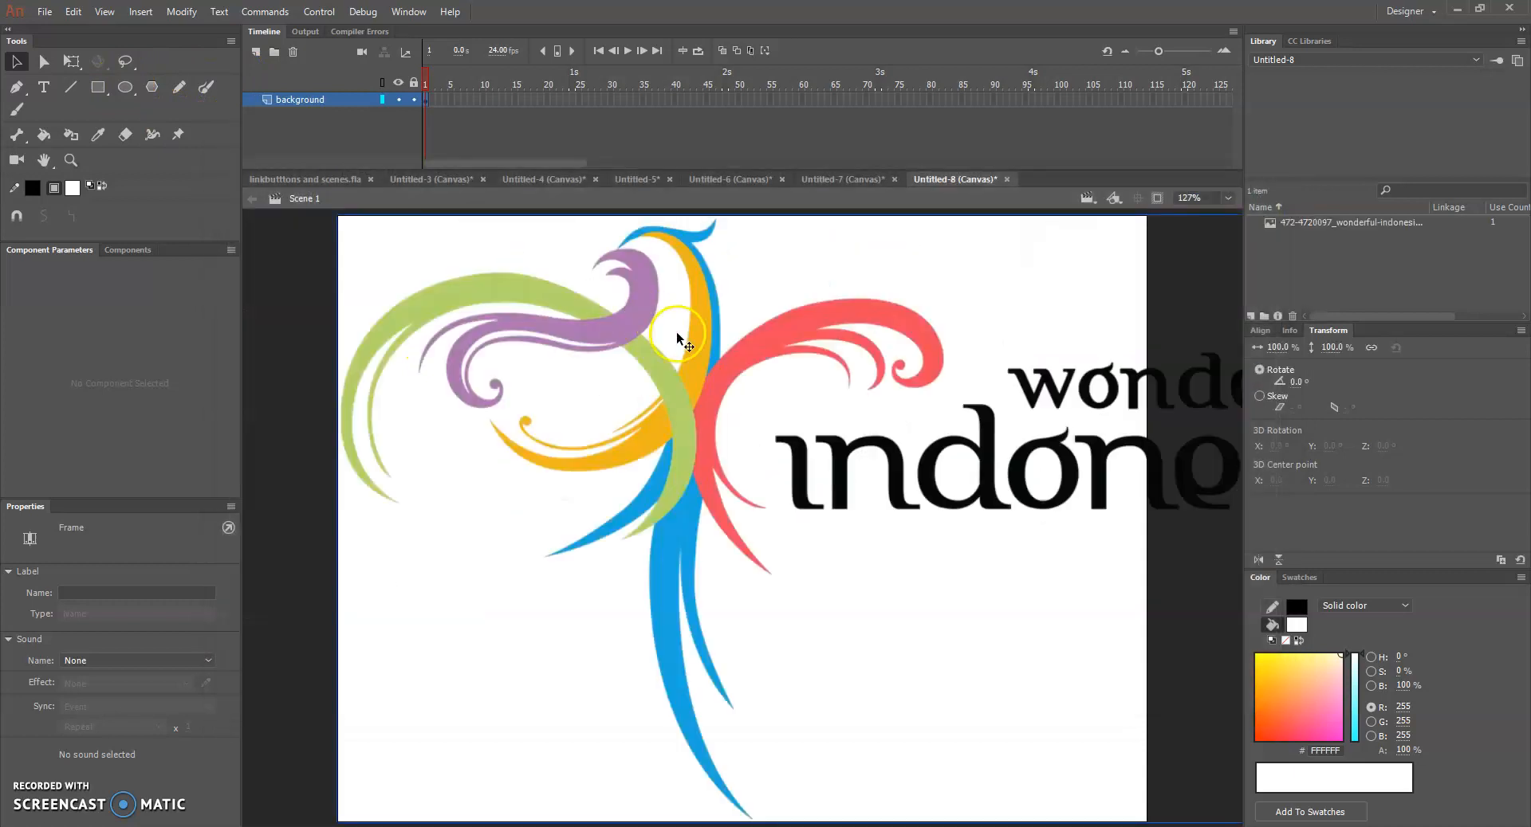
pyautogui.click(1258, 350)
pyautogui.moveTo(1258, 350); pyautogui.dragTo(1236, 349)
pyautogui.moveTo(838, 440); pyautogui.dragTo(663, 401)
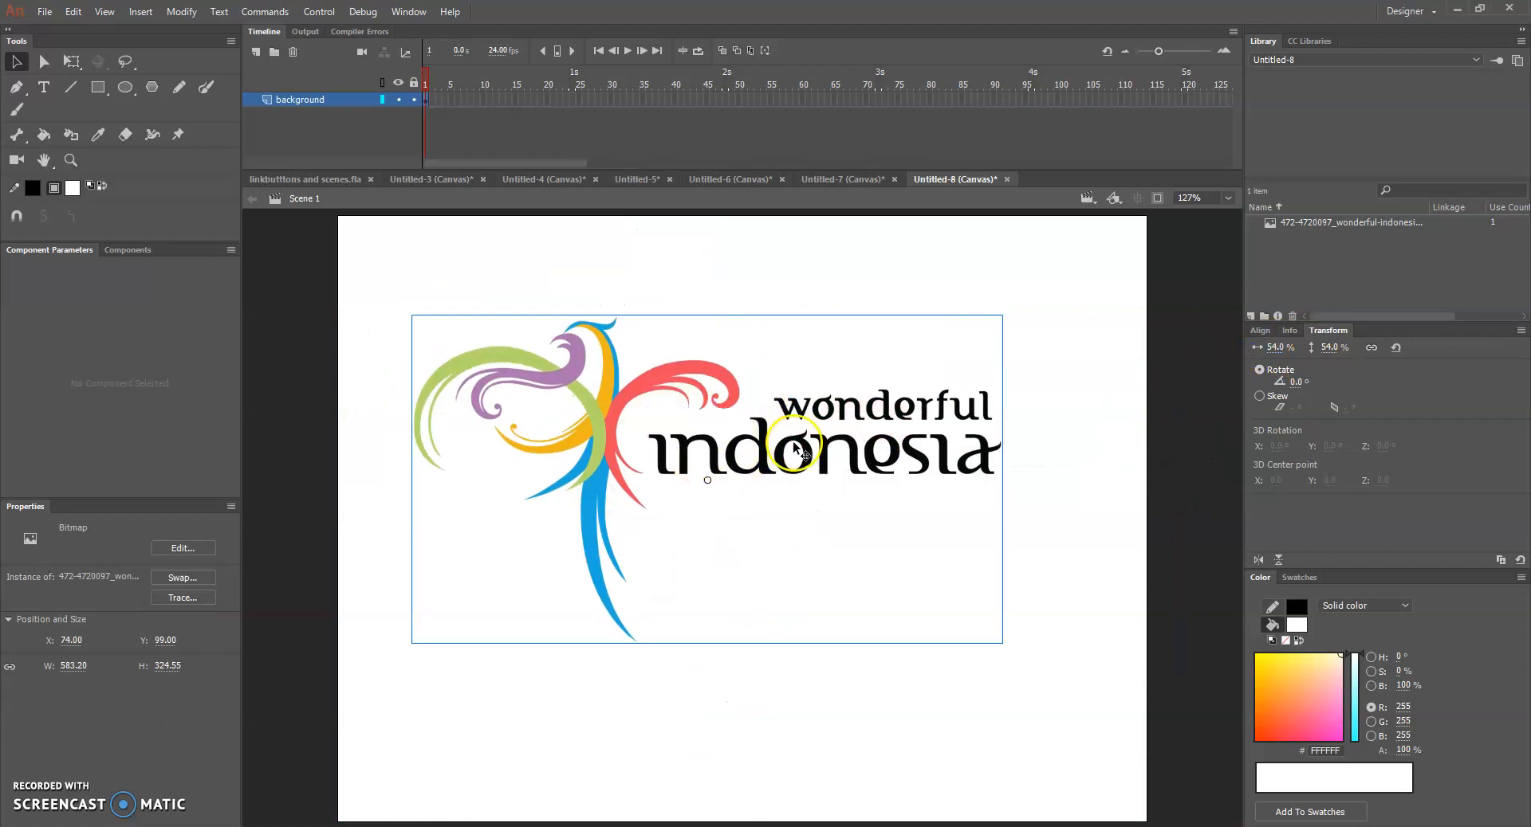
pyautogui.moveTo(813, 446); pyautogui.dragTo(842, 463)
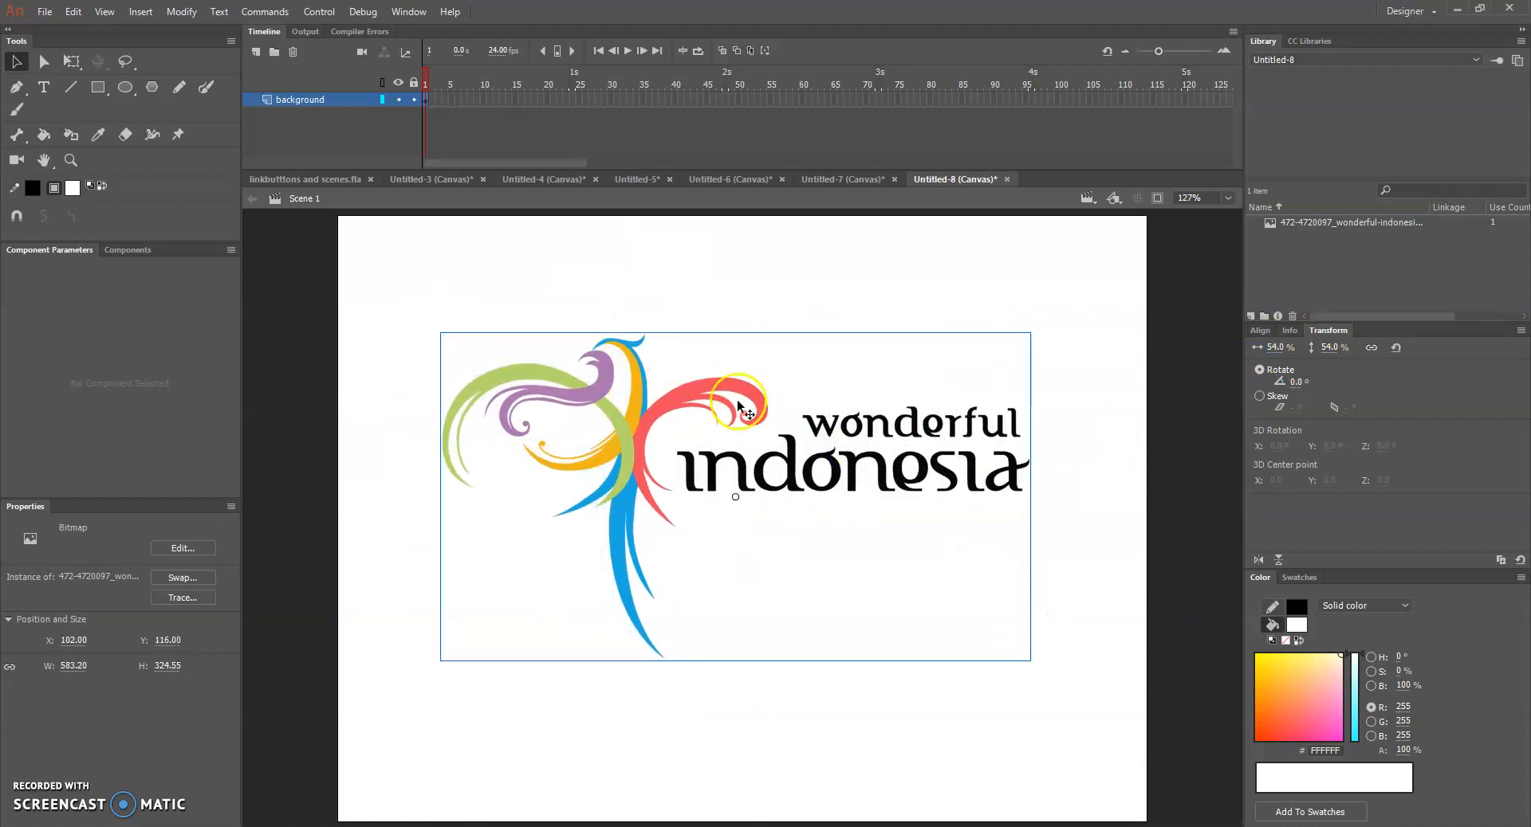
pyautogui.moveTo(1275, 348); pyautogui.dragTo(1256, 348)
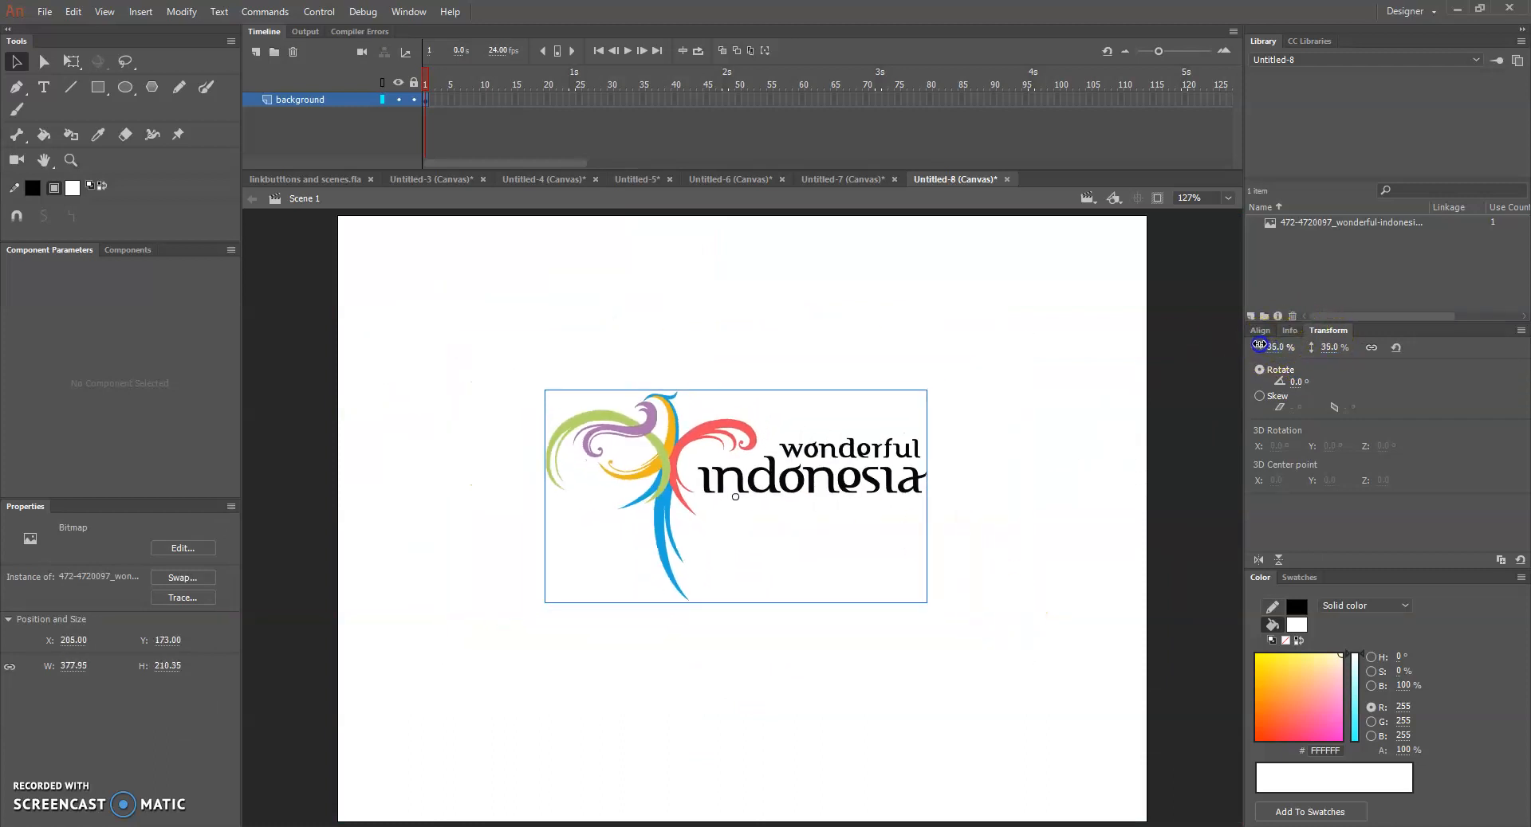
pyautogui.click(1019, 415)
pyautogui.moveTo(873, 447); pyautogui.dragTo(861, 447)
pyautogui.click(861, 352)
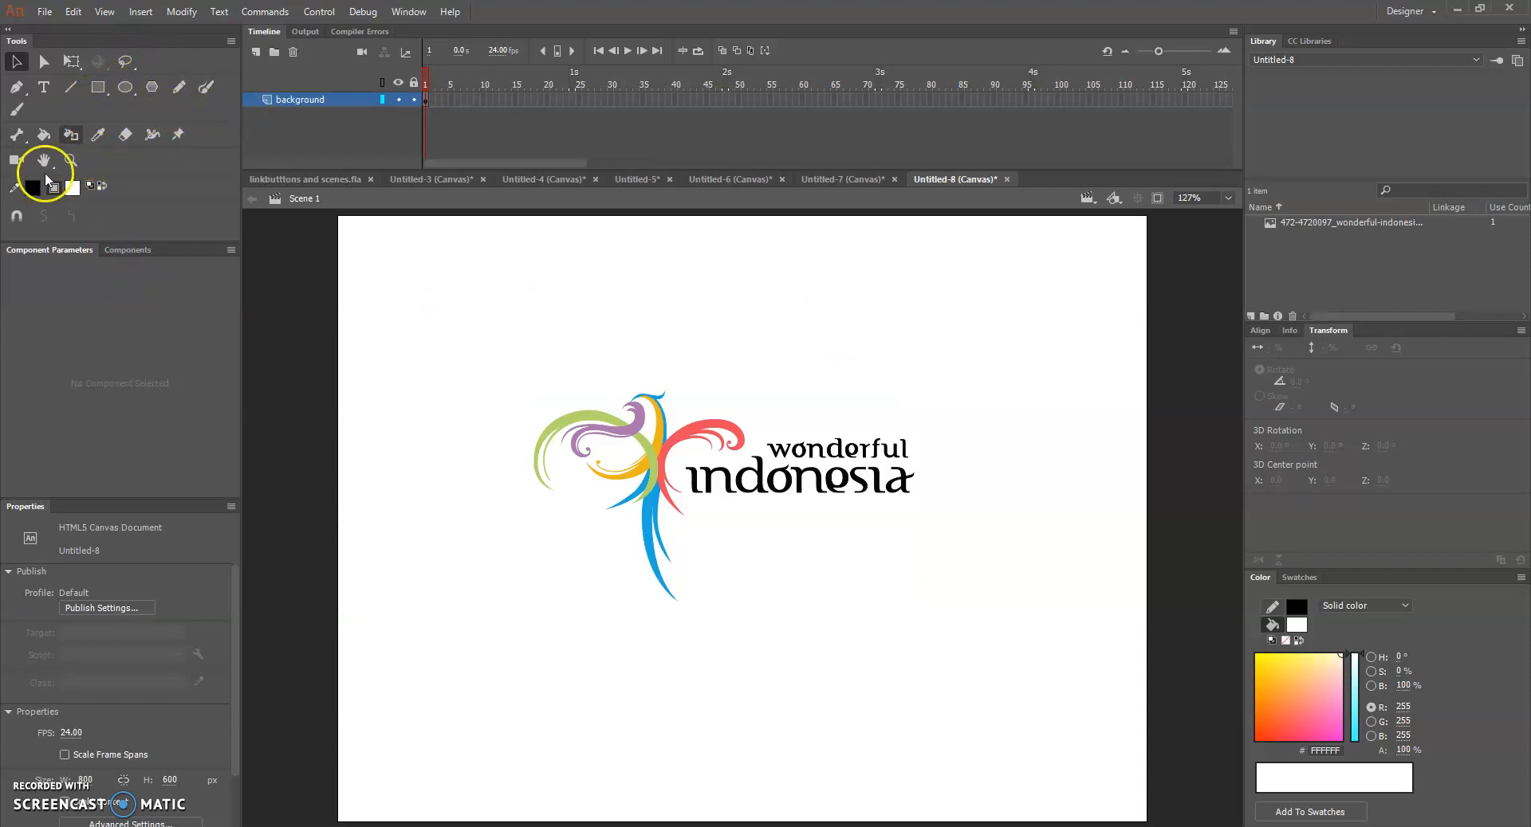
# Draw a white rectangle with a black outline and corner radius 0 across the full stage width around the logo
pyautogui.click(104, 95)
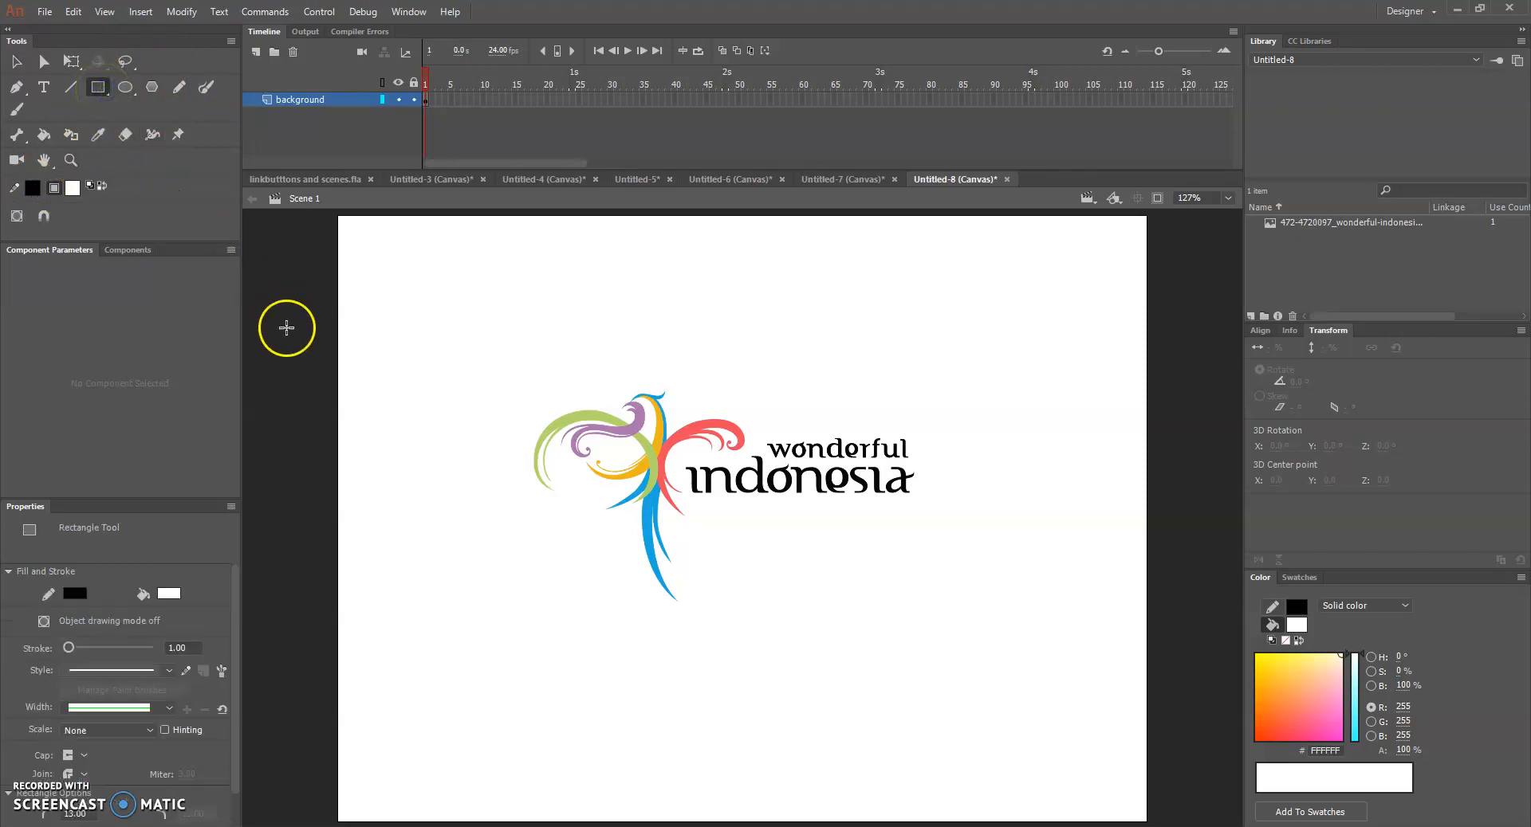
pyautogui.scroll(-2, 226, 697)
pyautogui.moveTo(95, 815); pyautogui.dragTo(87, 813)
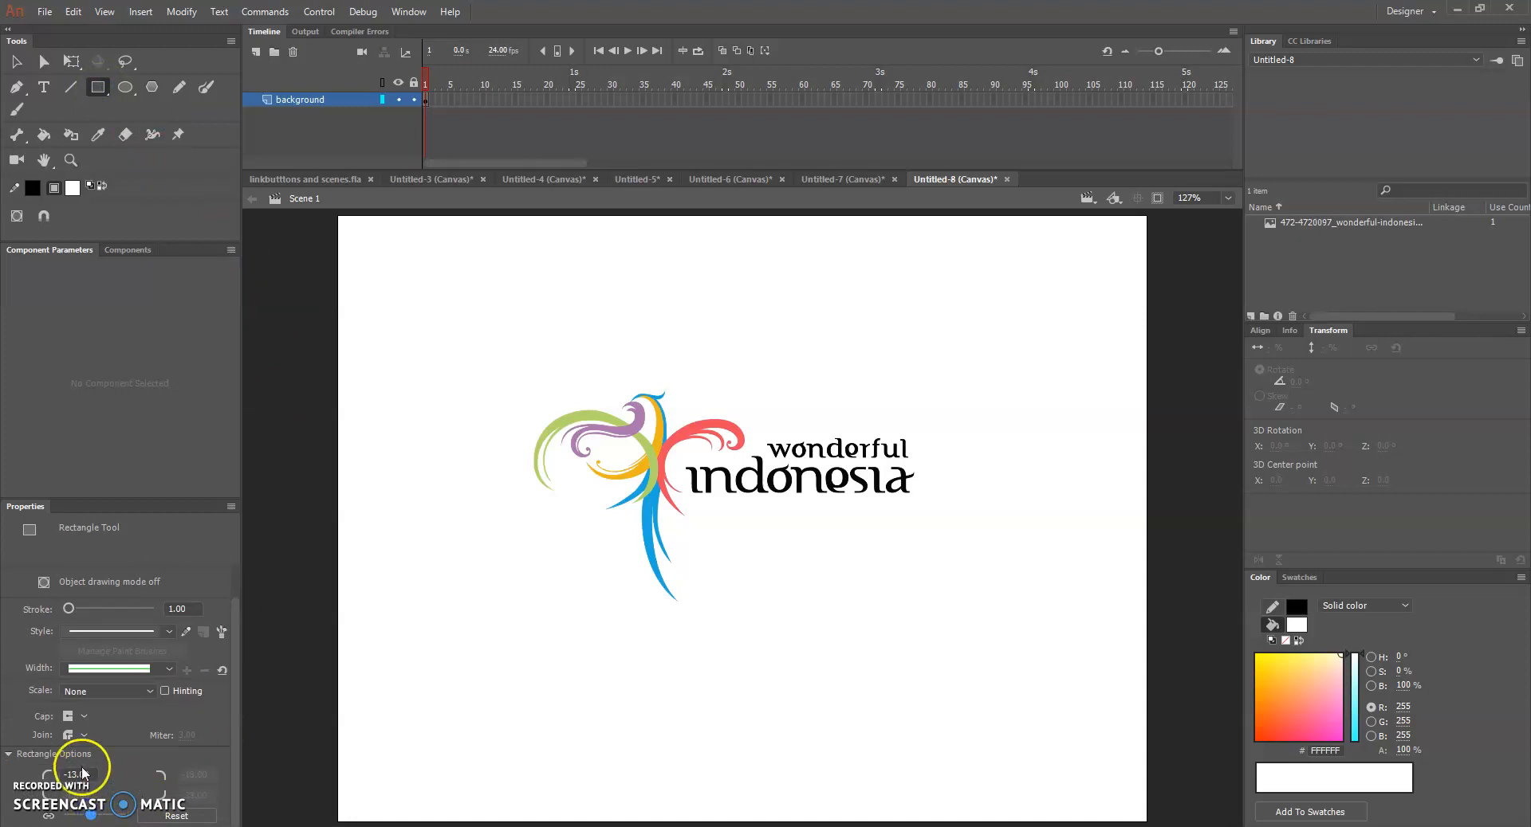
pyautogui.click(85, 774)
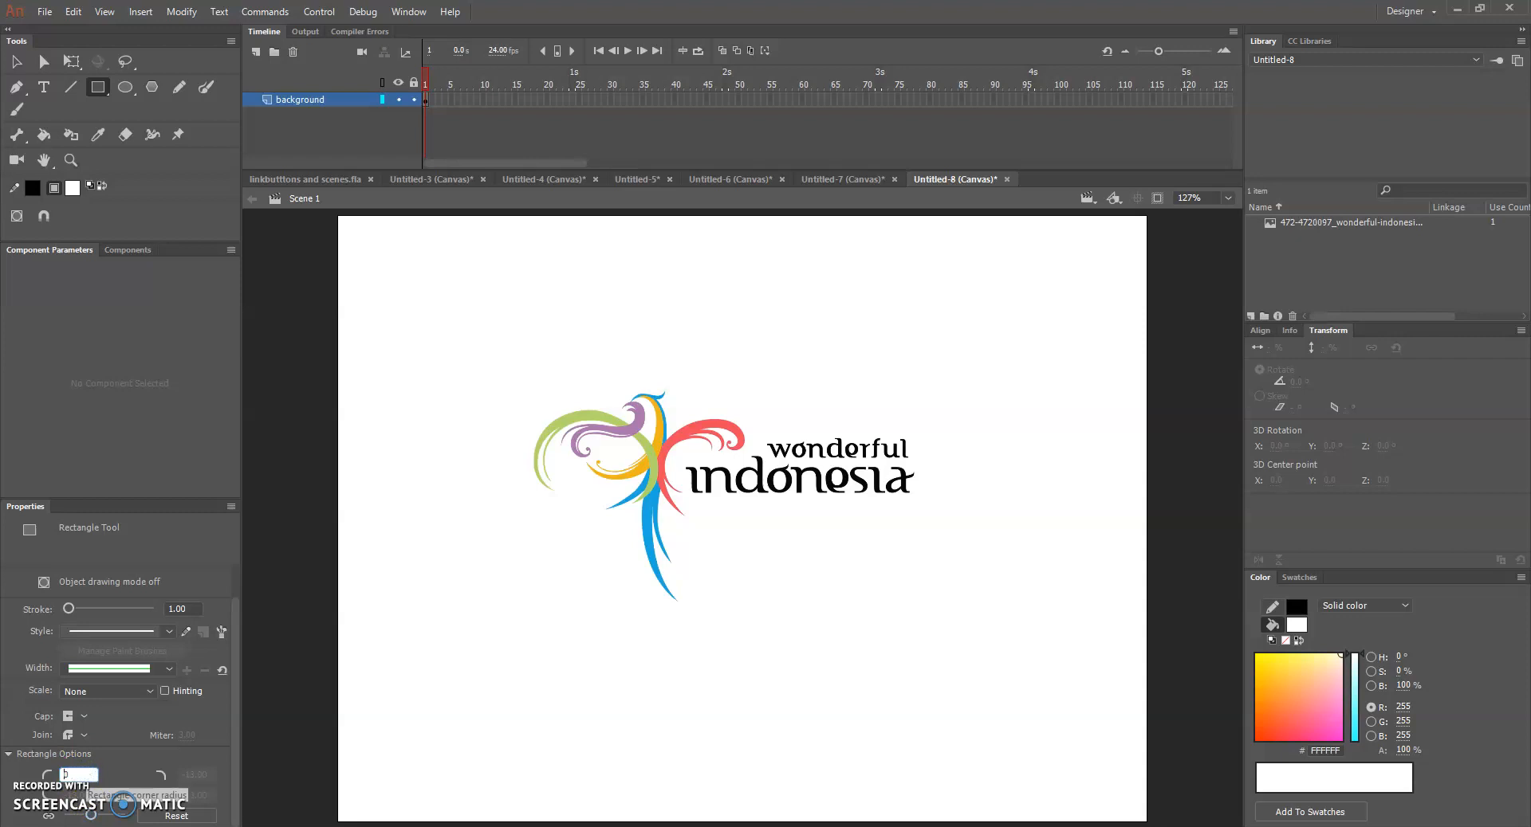
pyautogui.write('0')
pyautogui.press('Return')
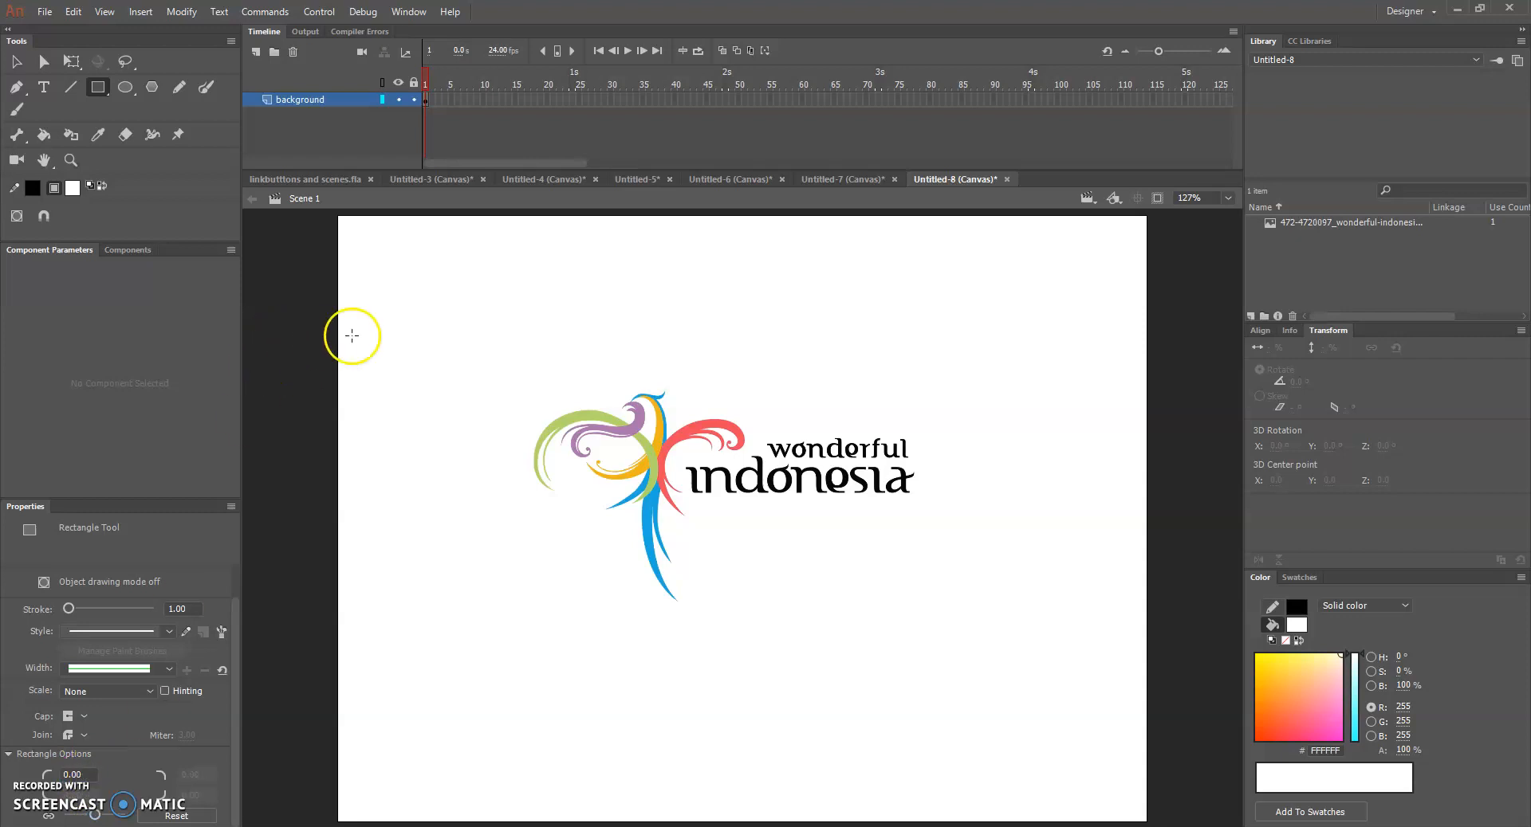
pyautogui.moveTo(336, 315); pyautogui.dragTo(1146, 605)
pyautogui.click(943, 454)
# Move the logo up so that it sits vertically centred inside the outlined rectangle
pyautogui.click(16, 62)
pyautogui.click(678, 452)
pyautogui.moveTo(660, 457); pyautogui.dragTo(662, 418)
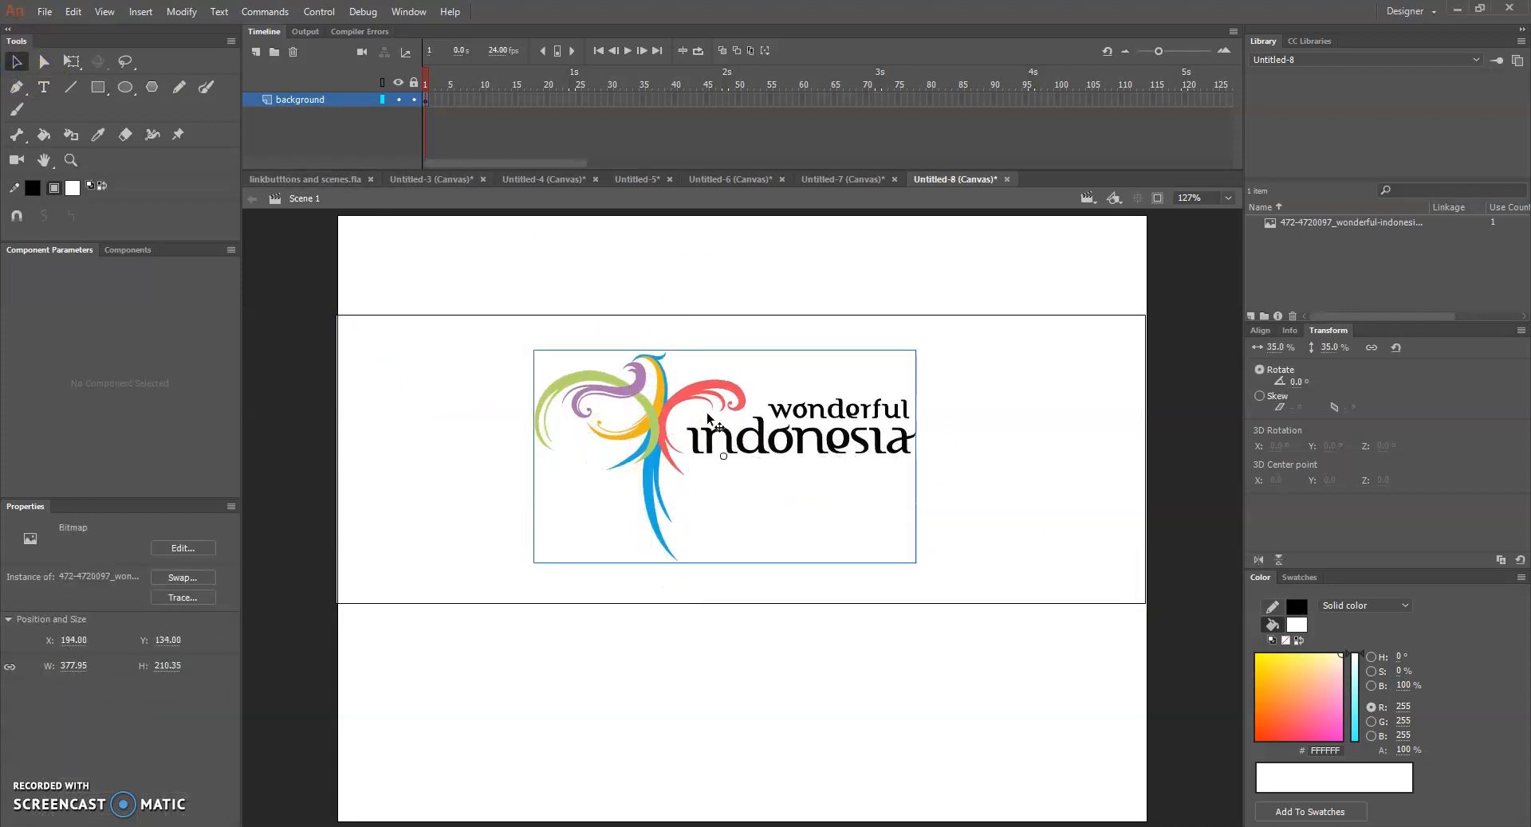
pyautogui.click(1006, 388)
pyautogui.click(893, 410)
pyautogui.click(874, 295)
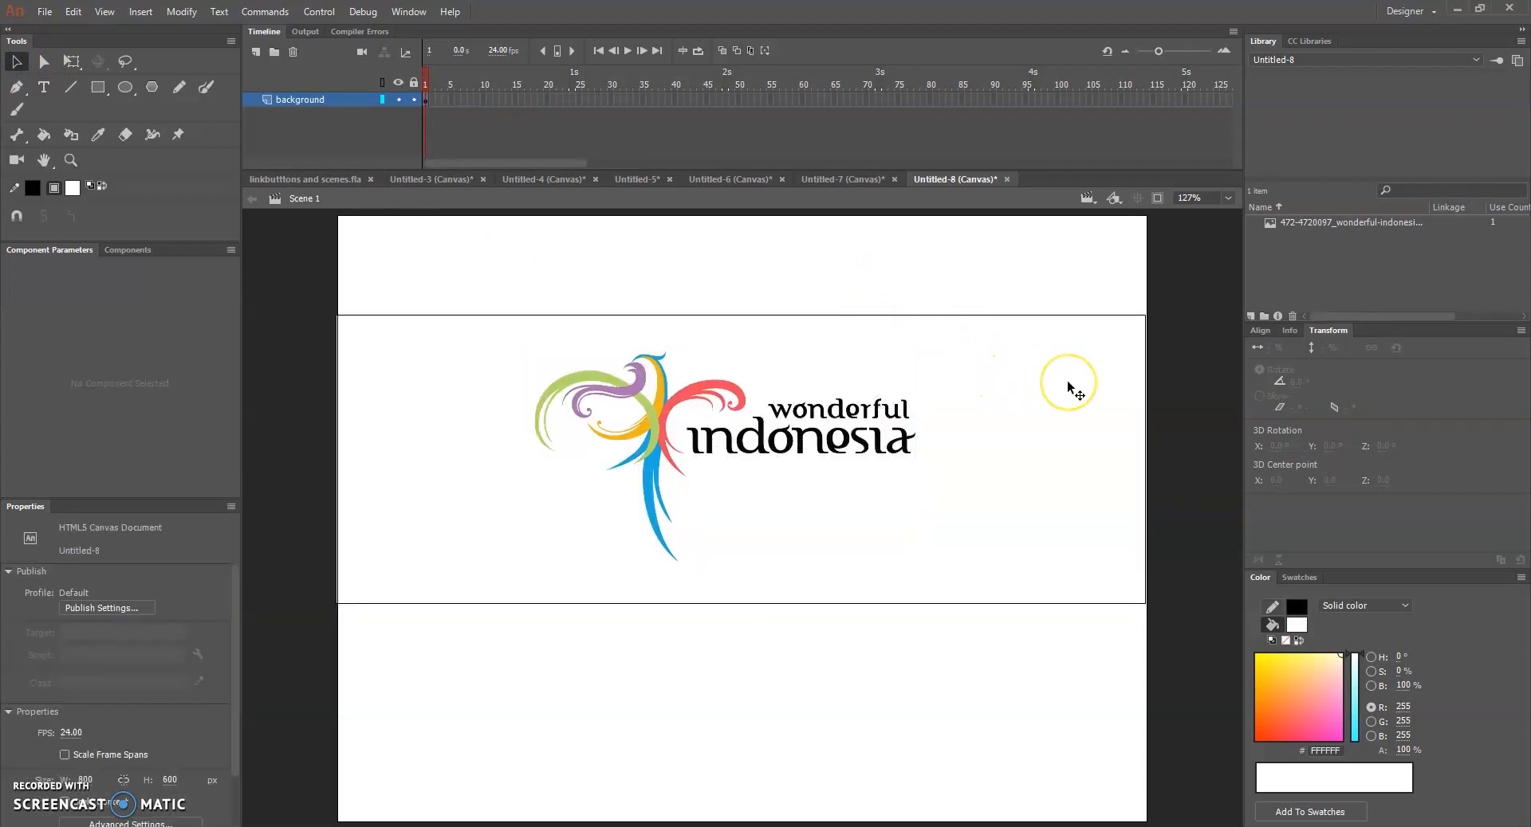
pyautogui.rightClick(811, 421)
pyautogui.moveTo(811, 422); pyautogui.dragTo(813, 431)
pyautogui.click(800, 274)
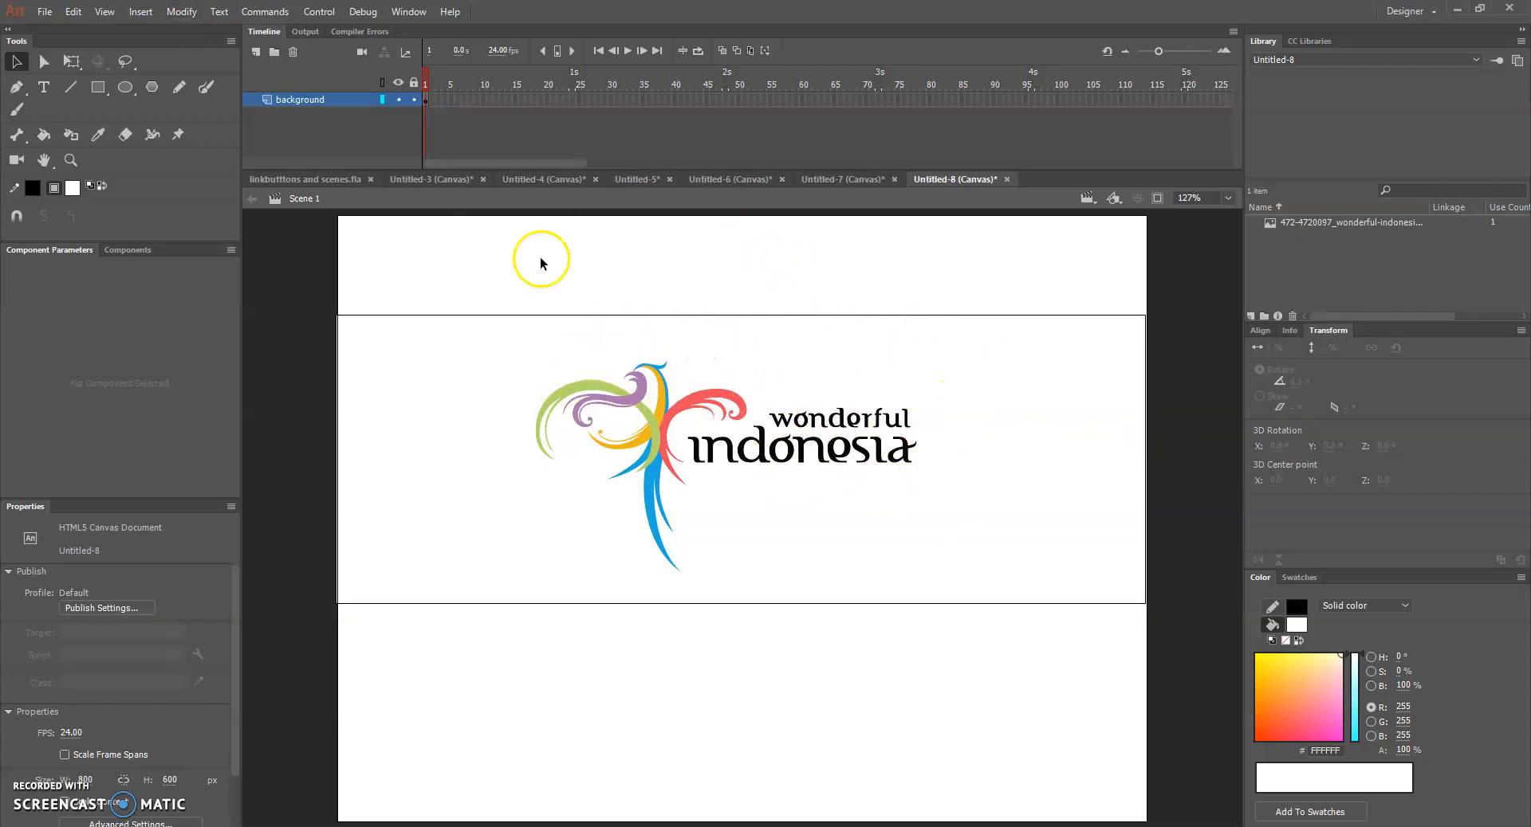
# Create a new Button symbol named invisible
pyautogui.click(137, 12)
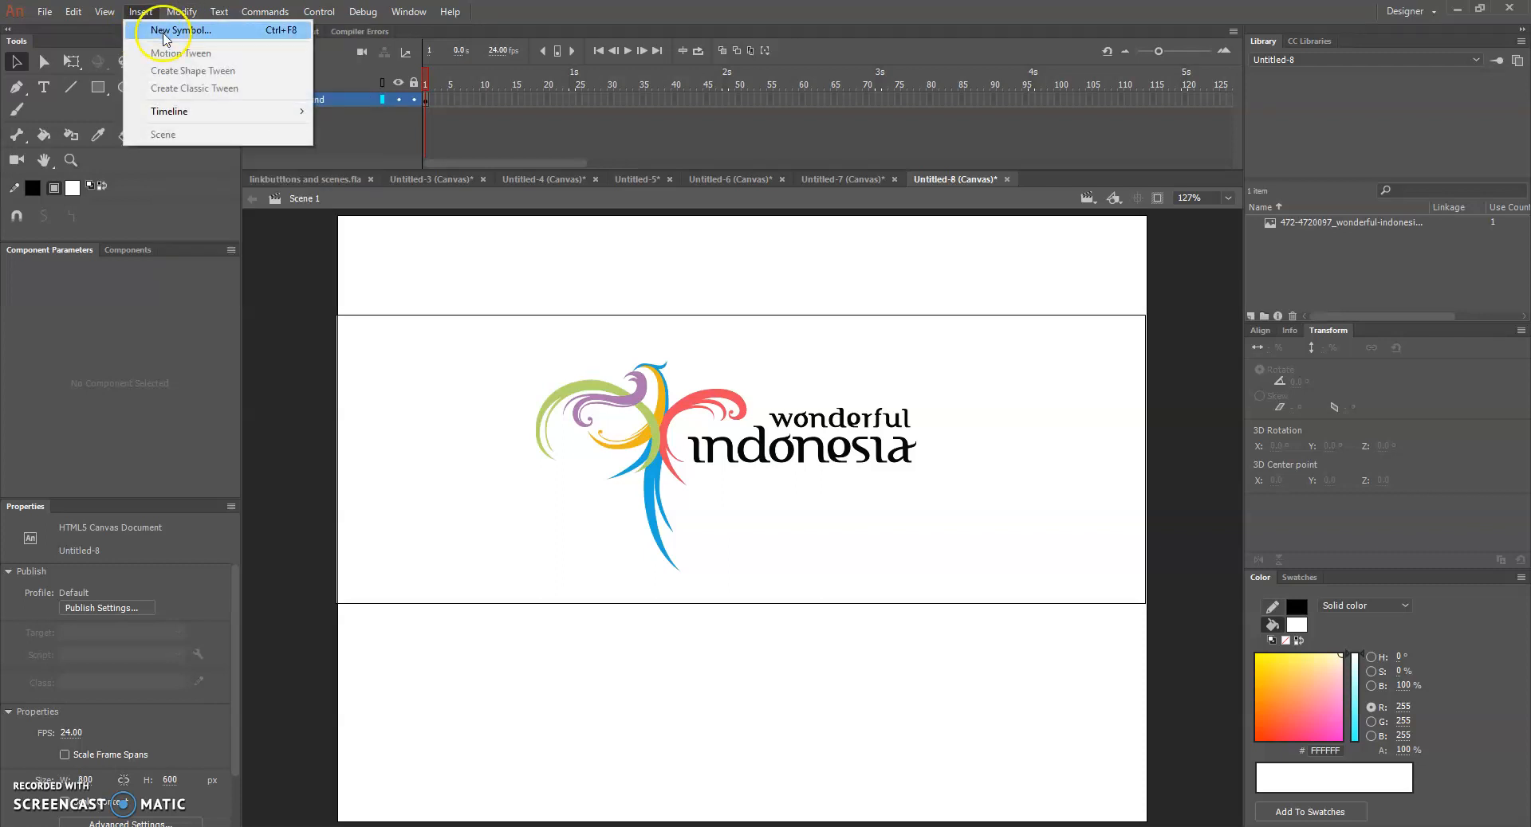
pyautogui.click(165, 33)
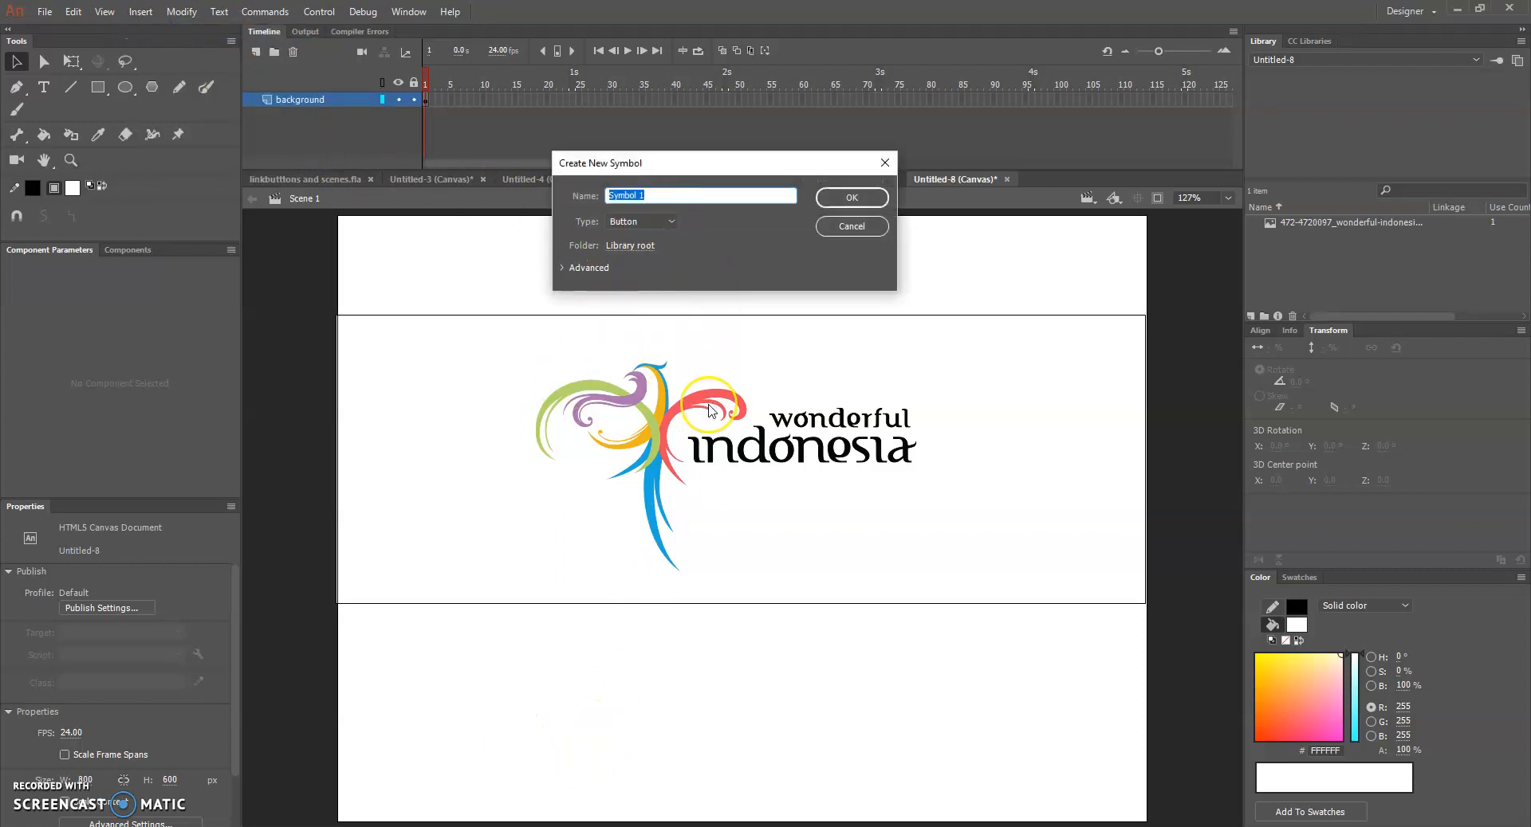
pyautogui.press('BackSpace')
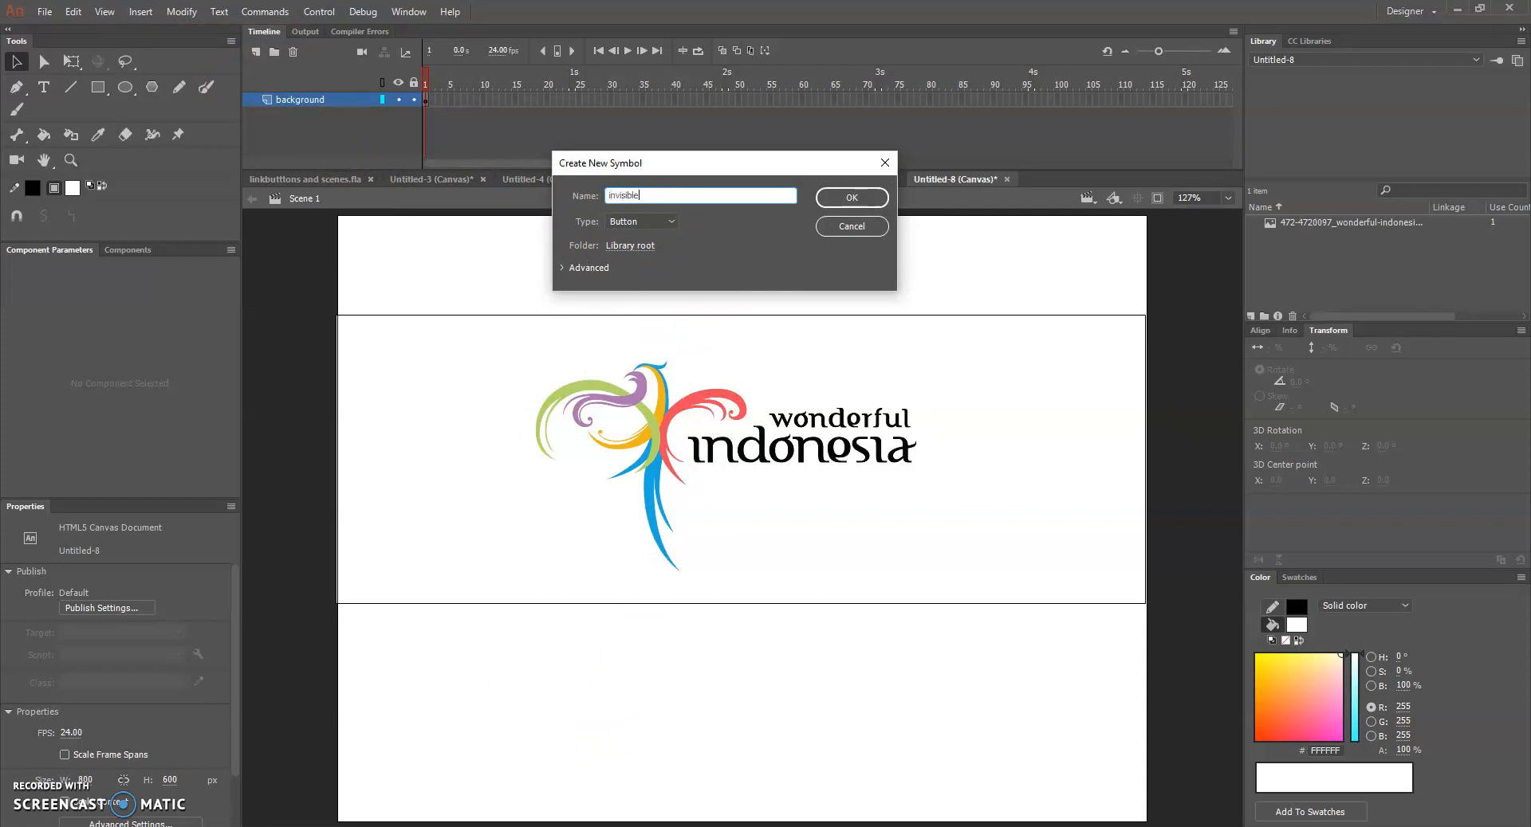
pyautogui.write('invisible')
pyautogui.press('Return')
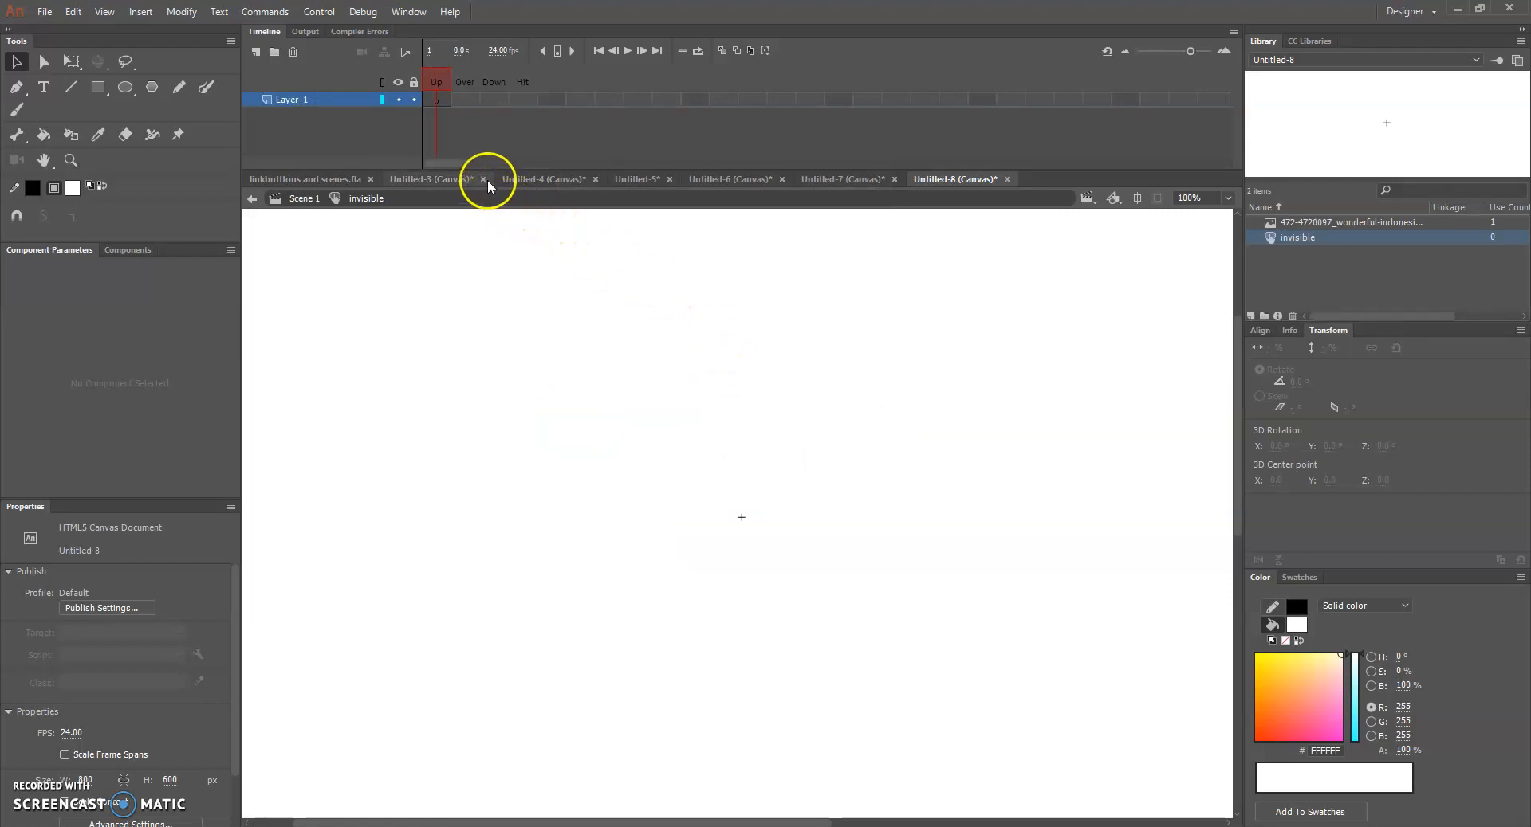
# Insert a blank keyframe at the Hit frame of the invisible button
pyautogui.click(530, 100)
pyautogui.rightClick(532, 104)
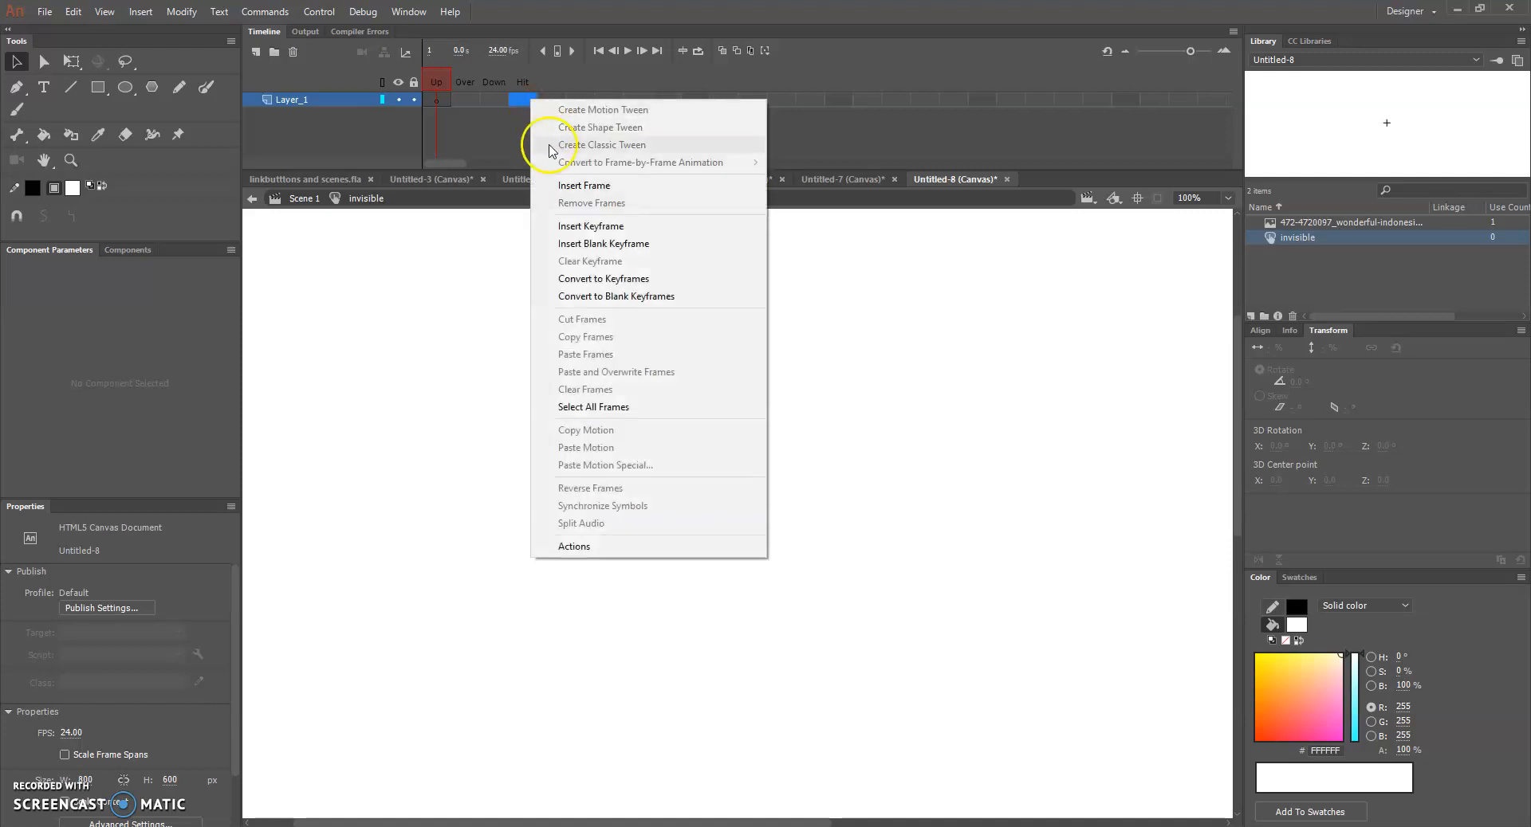
pyautogui.click(600, 244)
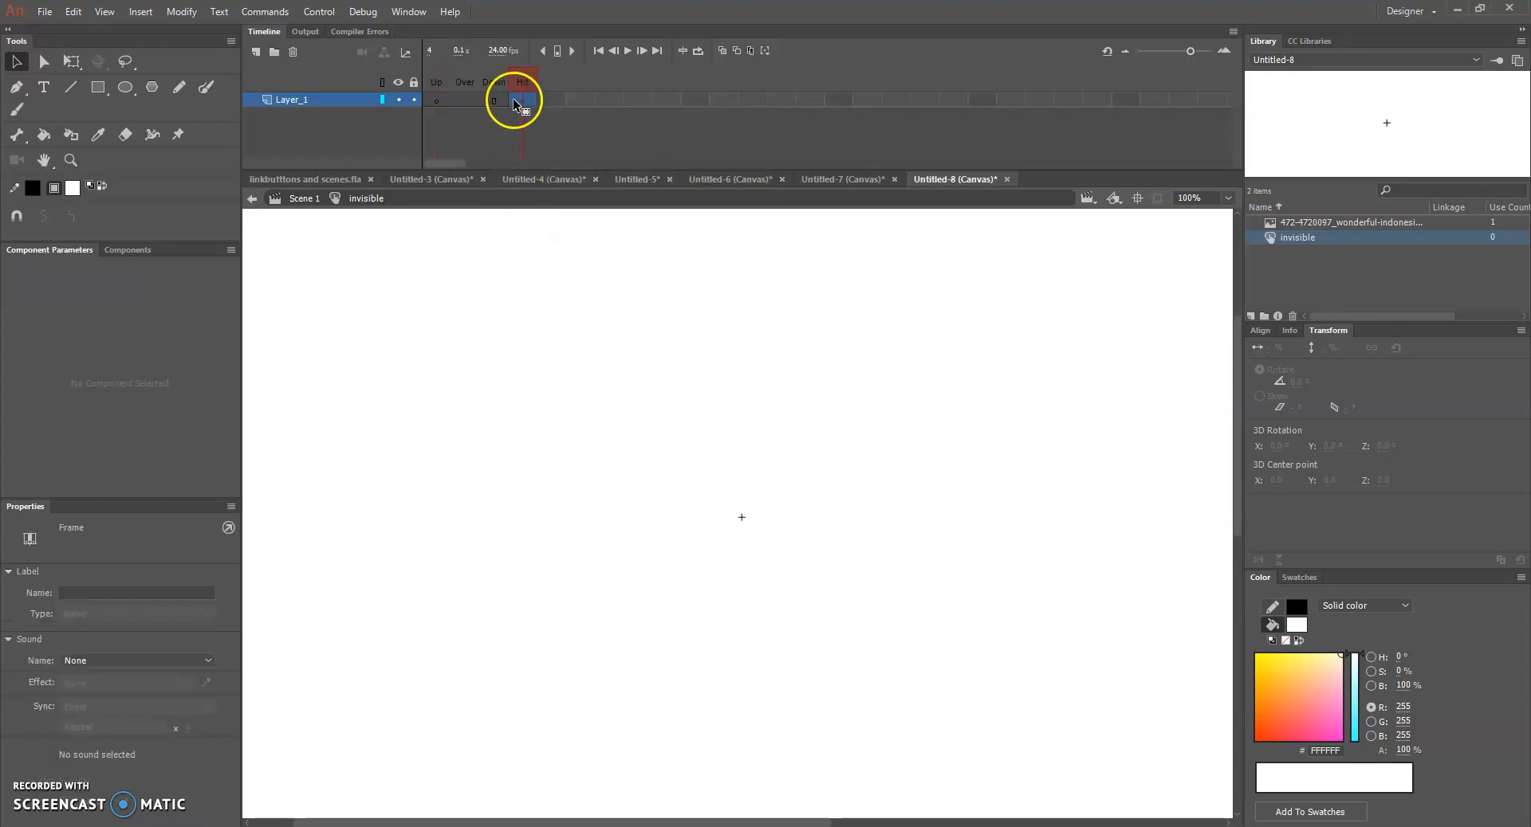
# Draw a red-filled rectangle about 570 x 231 px on the Hit frame as the button's hit area
pyautogui.click(98, 87)
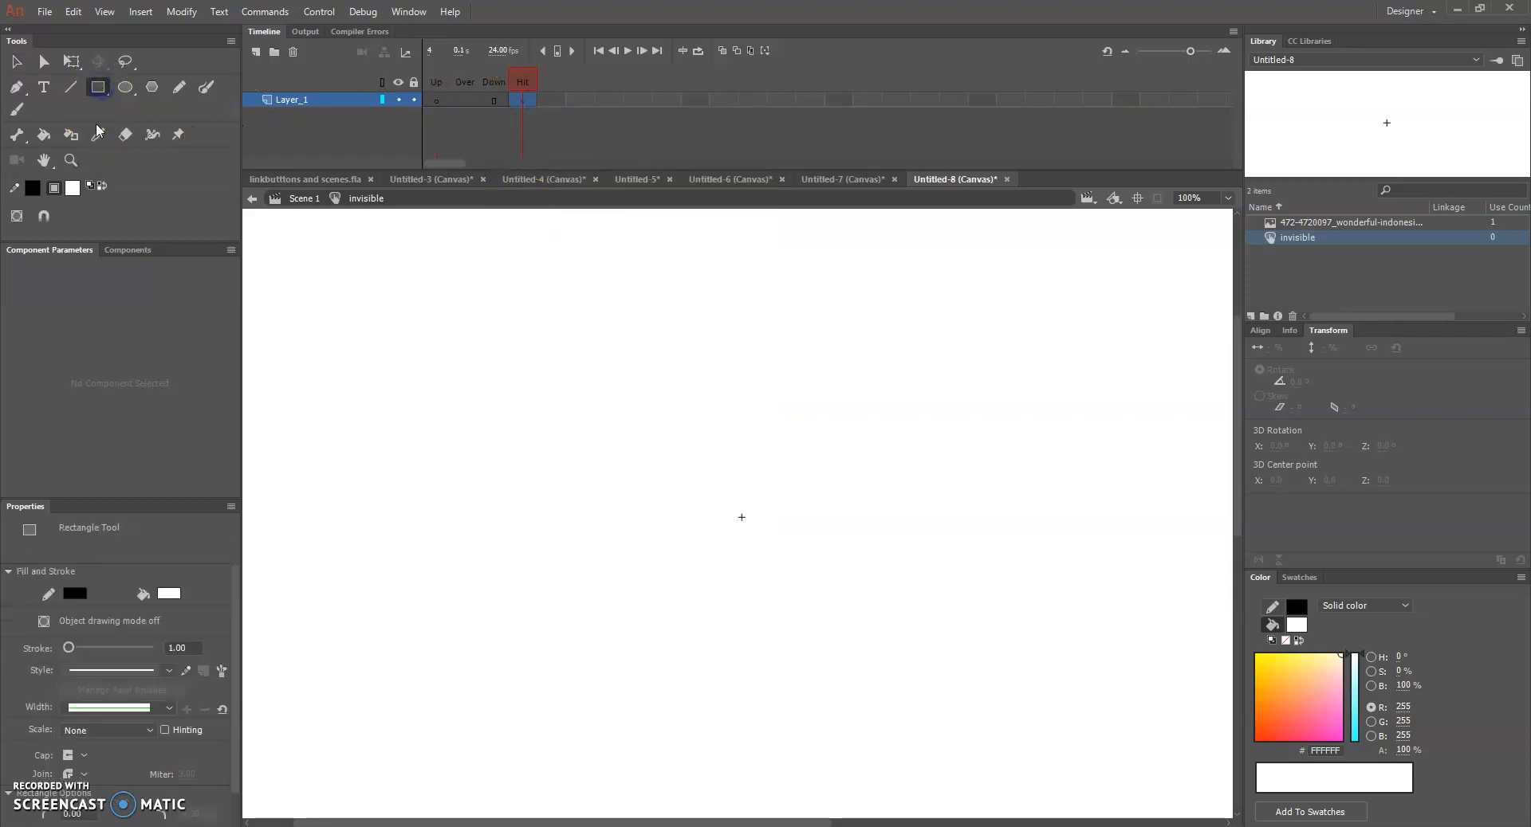
pyautogui.click(79, 189)
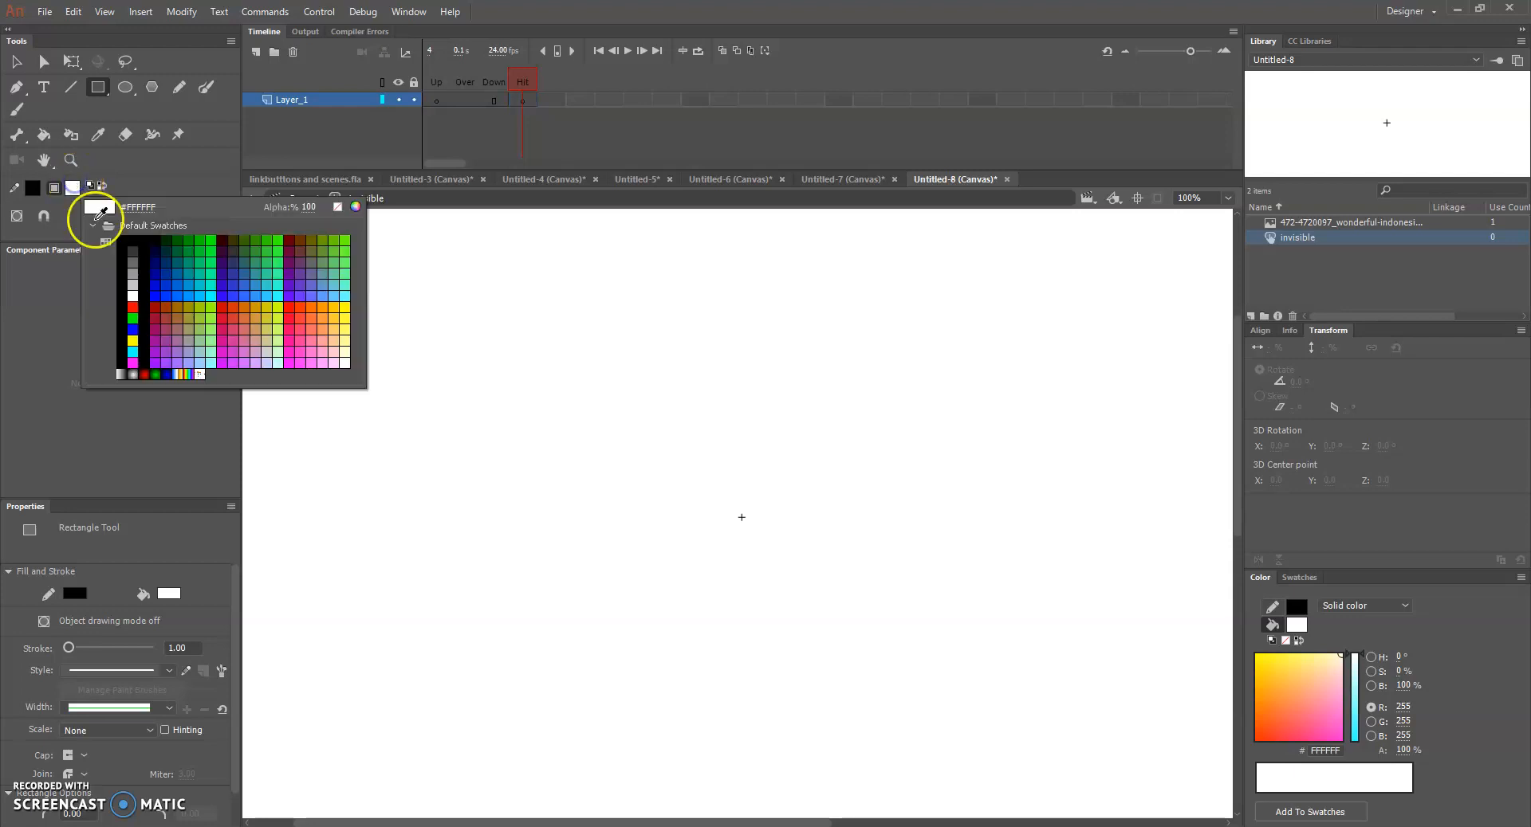
pyautogui.click(133, 307)
pyautogui.moveTo(498, 374)
pyautogui.mouseDown()
pyautogui.moveTo(810, 547)
pyautogui.moveTo(955, 562)
pyautogui.mouseUp()
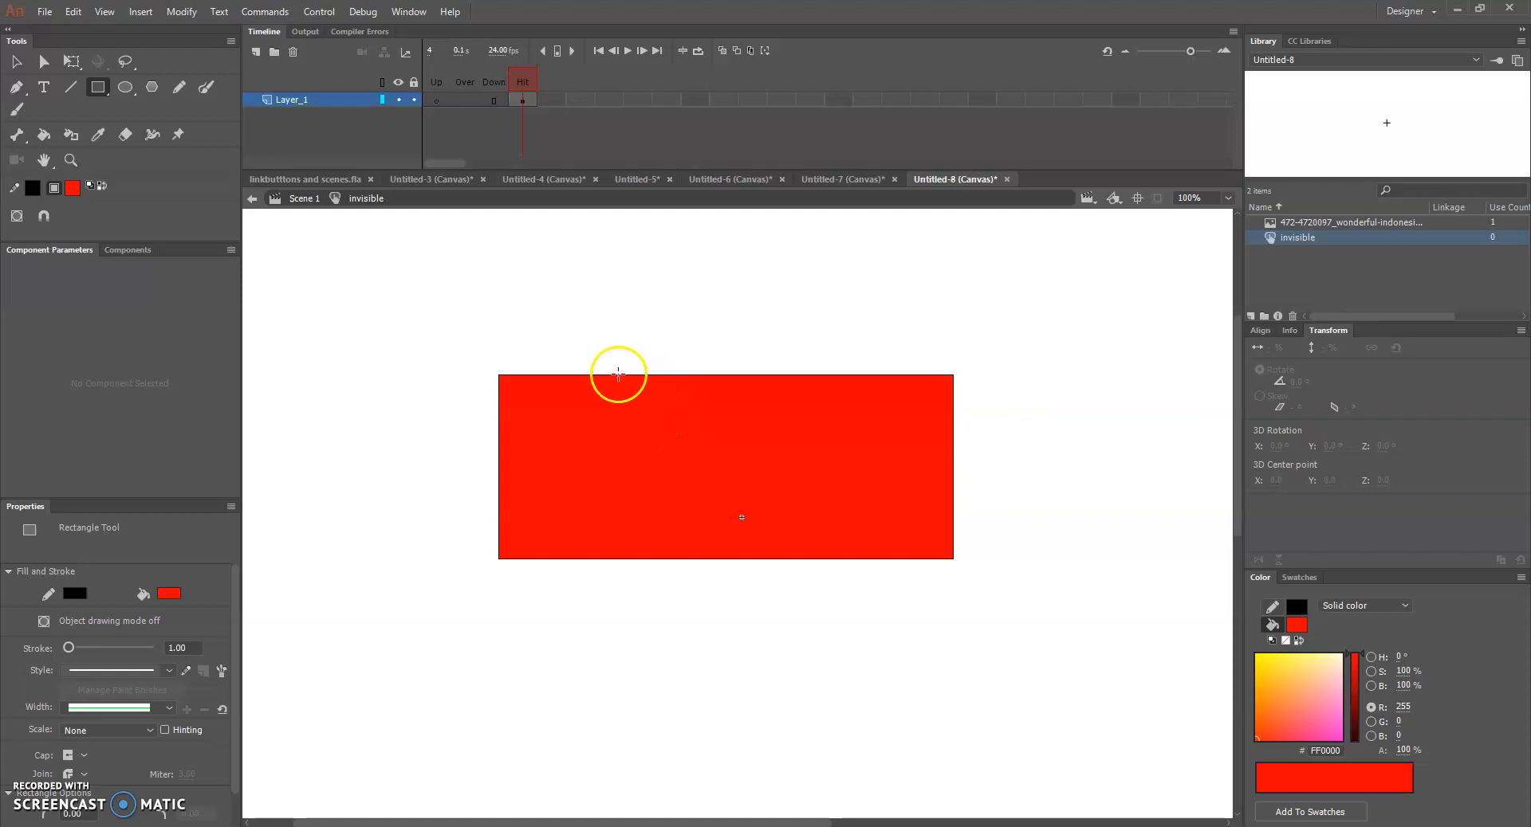
# Return to Scene 1 and place an instance of the invisible button over the logo, inside the outlined rectangle
pyautogui.click(309, 199)
pyautogui.click(1157, 198)
pyautogui.click(1279, 240)
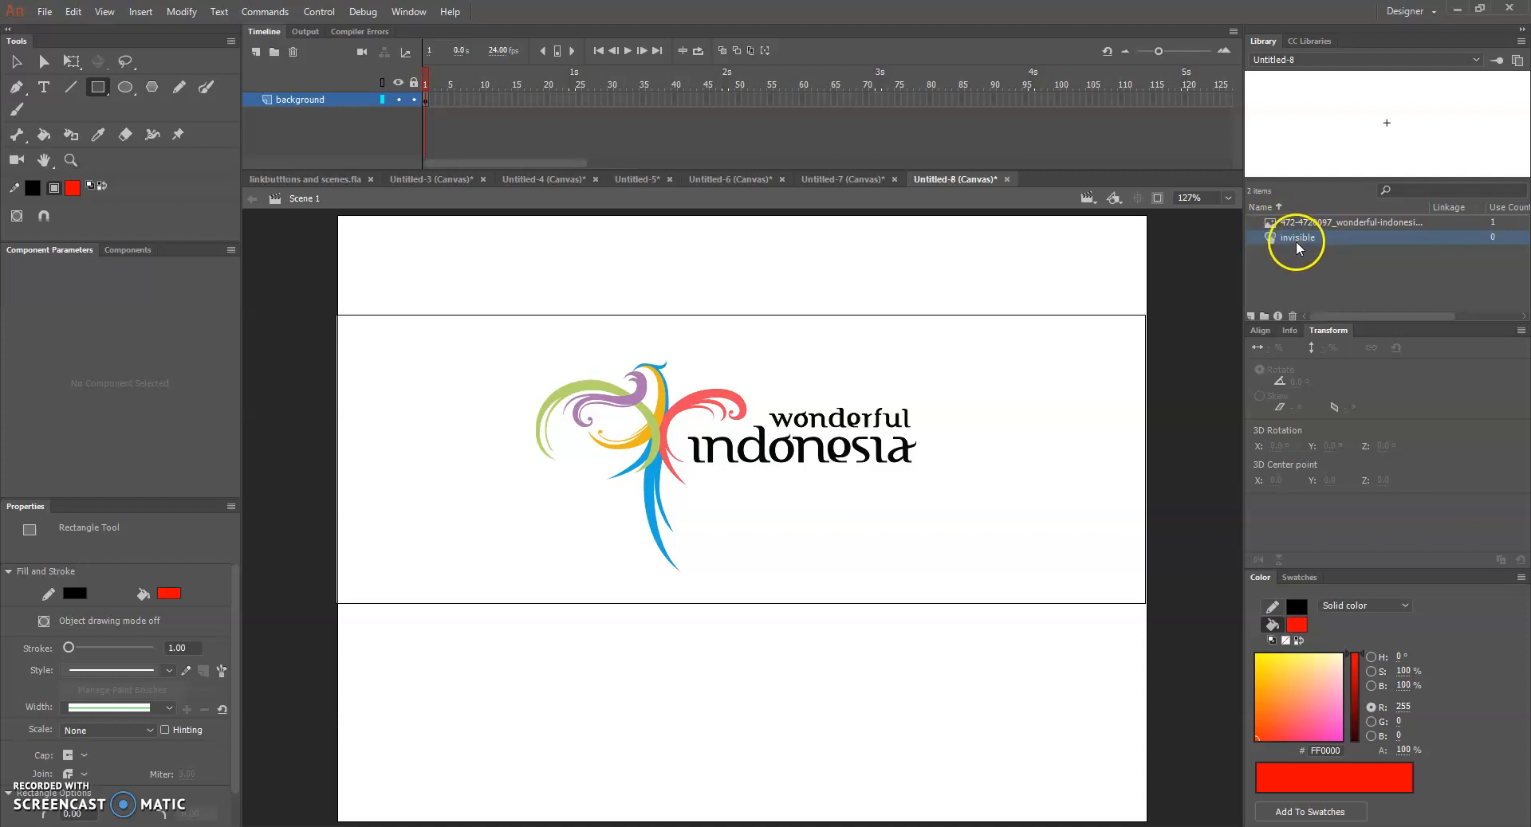
pyautogui.moveTo(1293, 242); pyautogui.dragTo(903, 412)
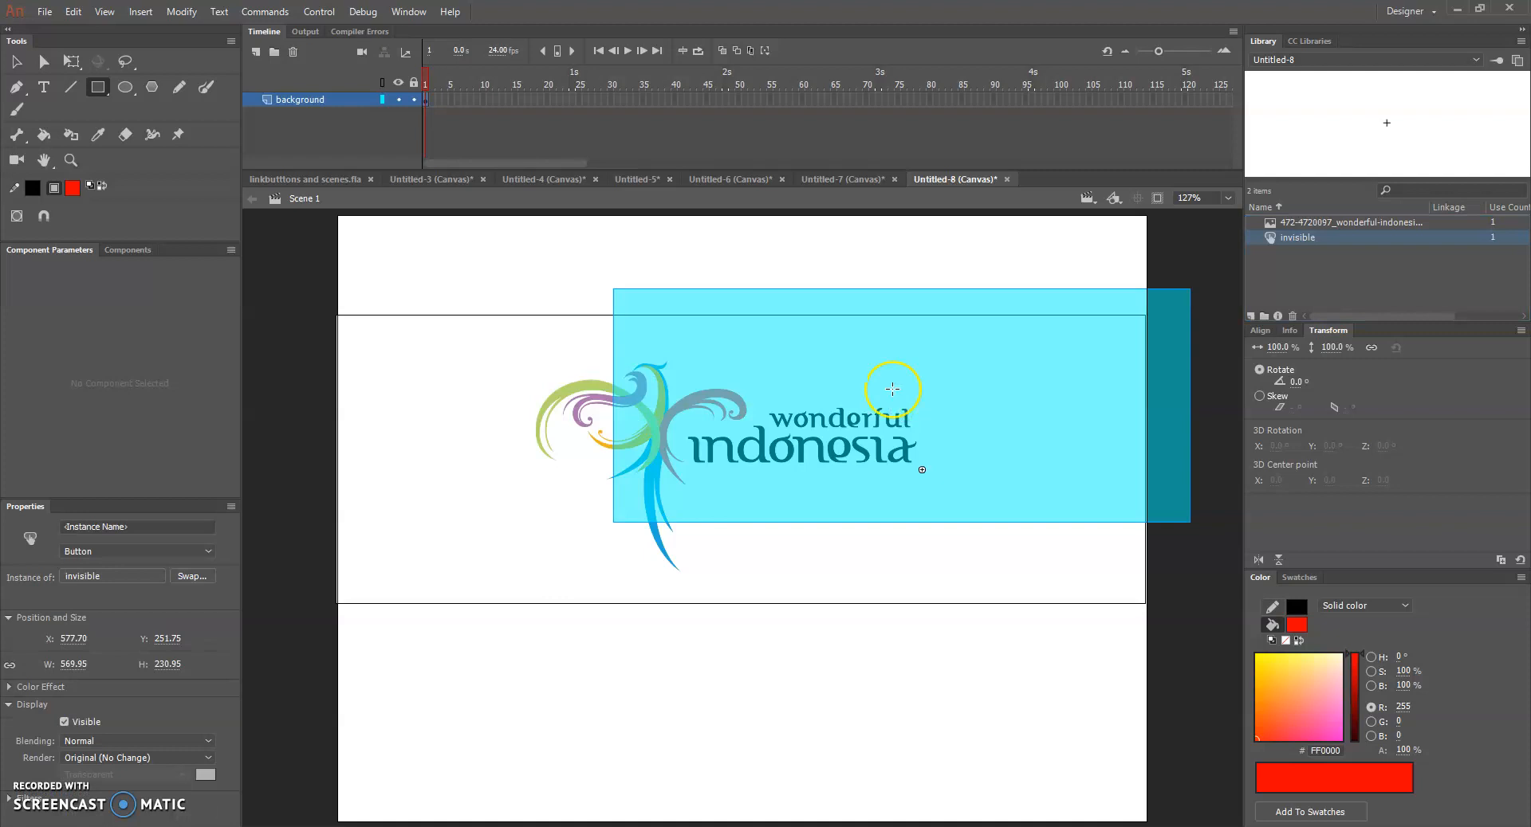
pyautogui.press('v')
pyautogui.moveTo(923, 352); pyautogui.dragTo(769, 409)
pyautogui.moveTo(894, 426); pyautogui.dragTo(861, 431)
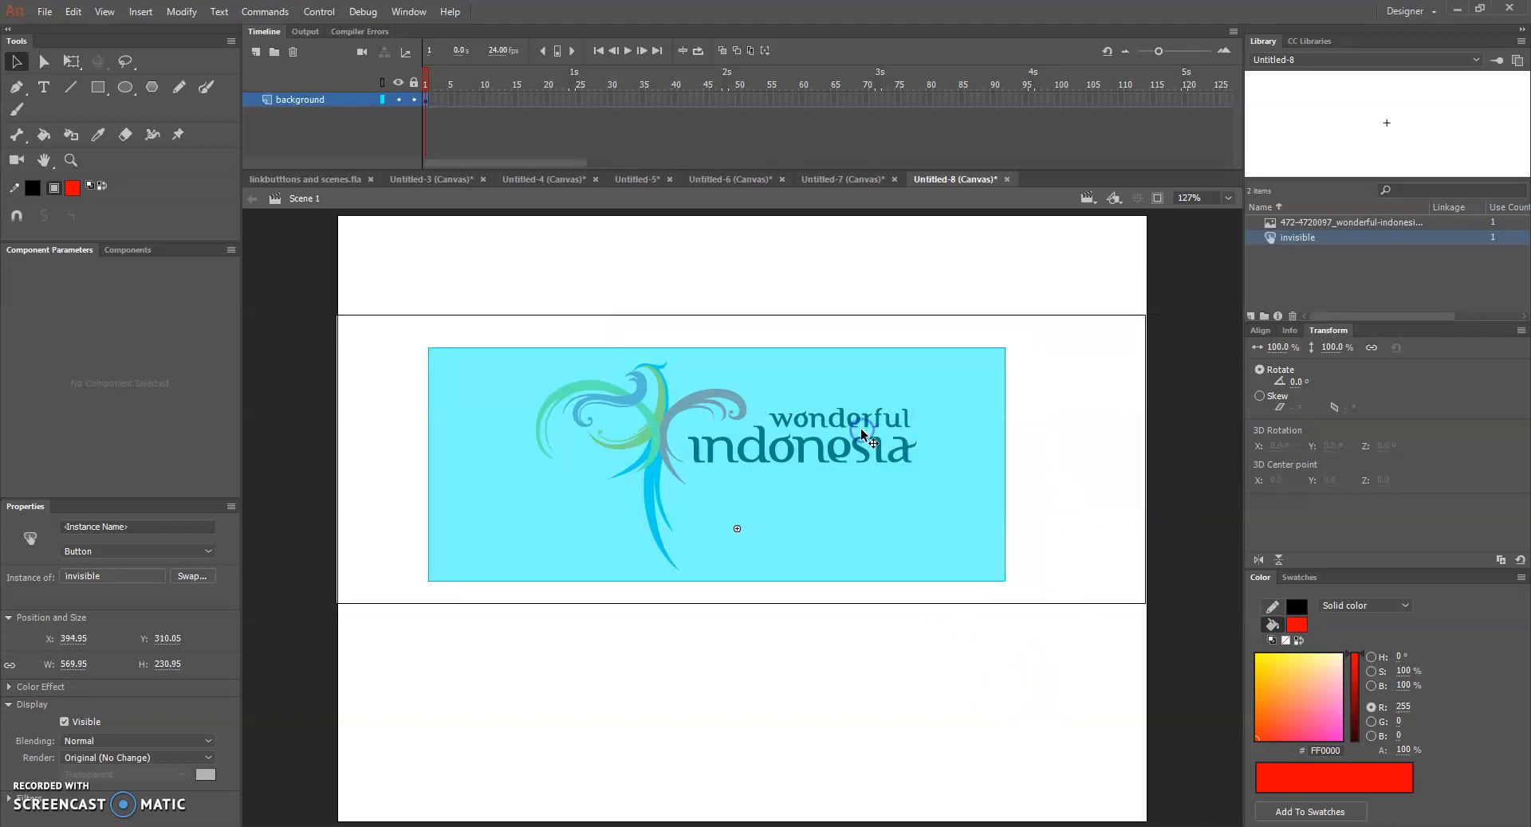
# Add the Click to Go to Web Page code snippet from the WebGL Actions group to frame 1
pyautogui.click(979, 644)
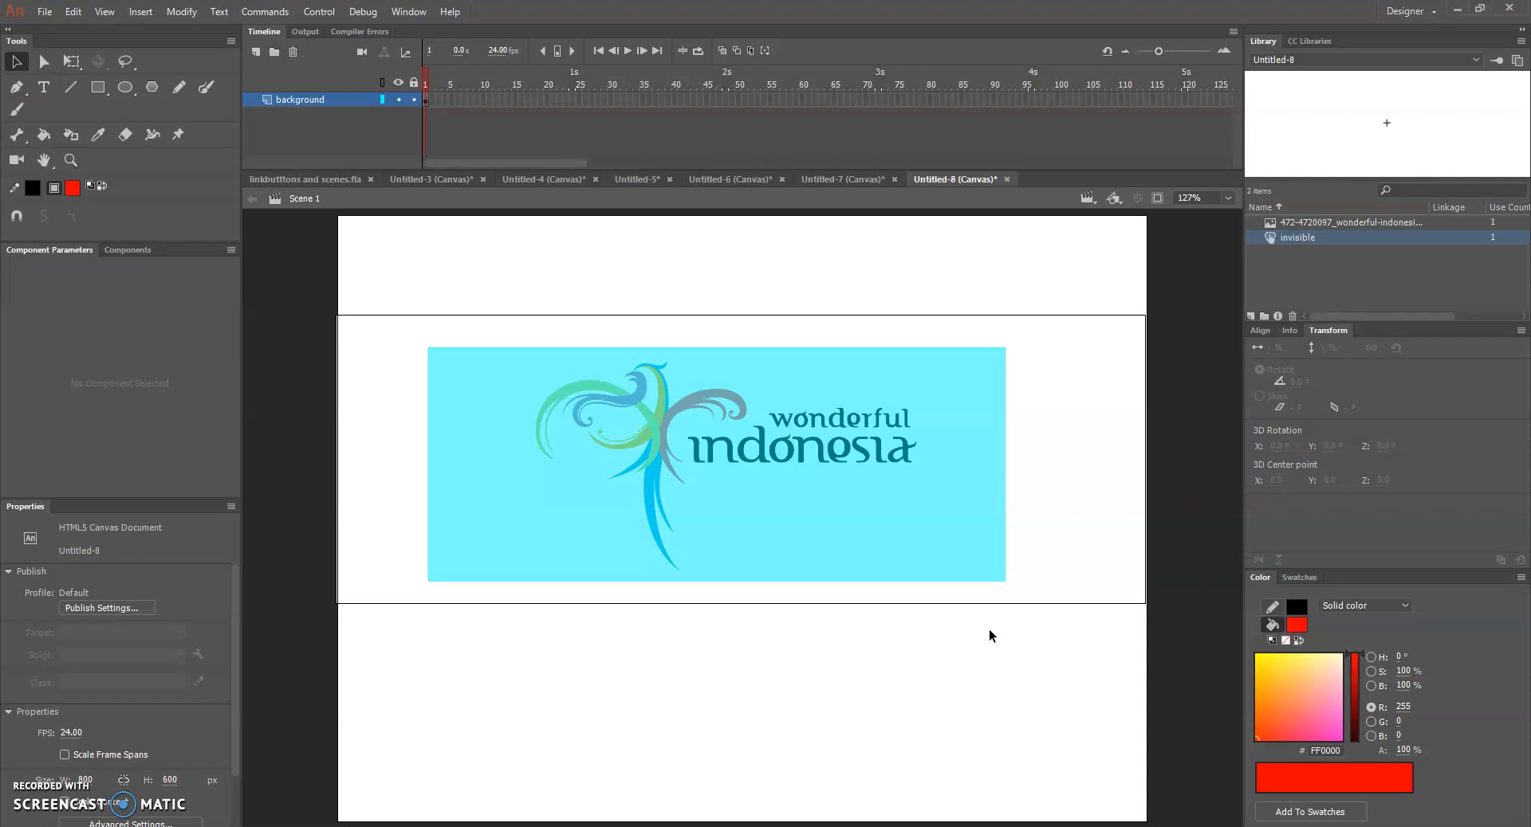
pyautogui.press('F9')
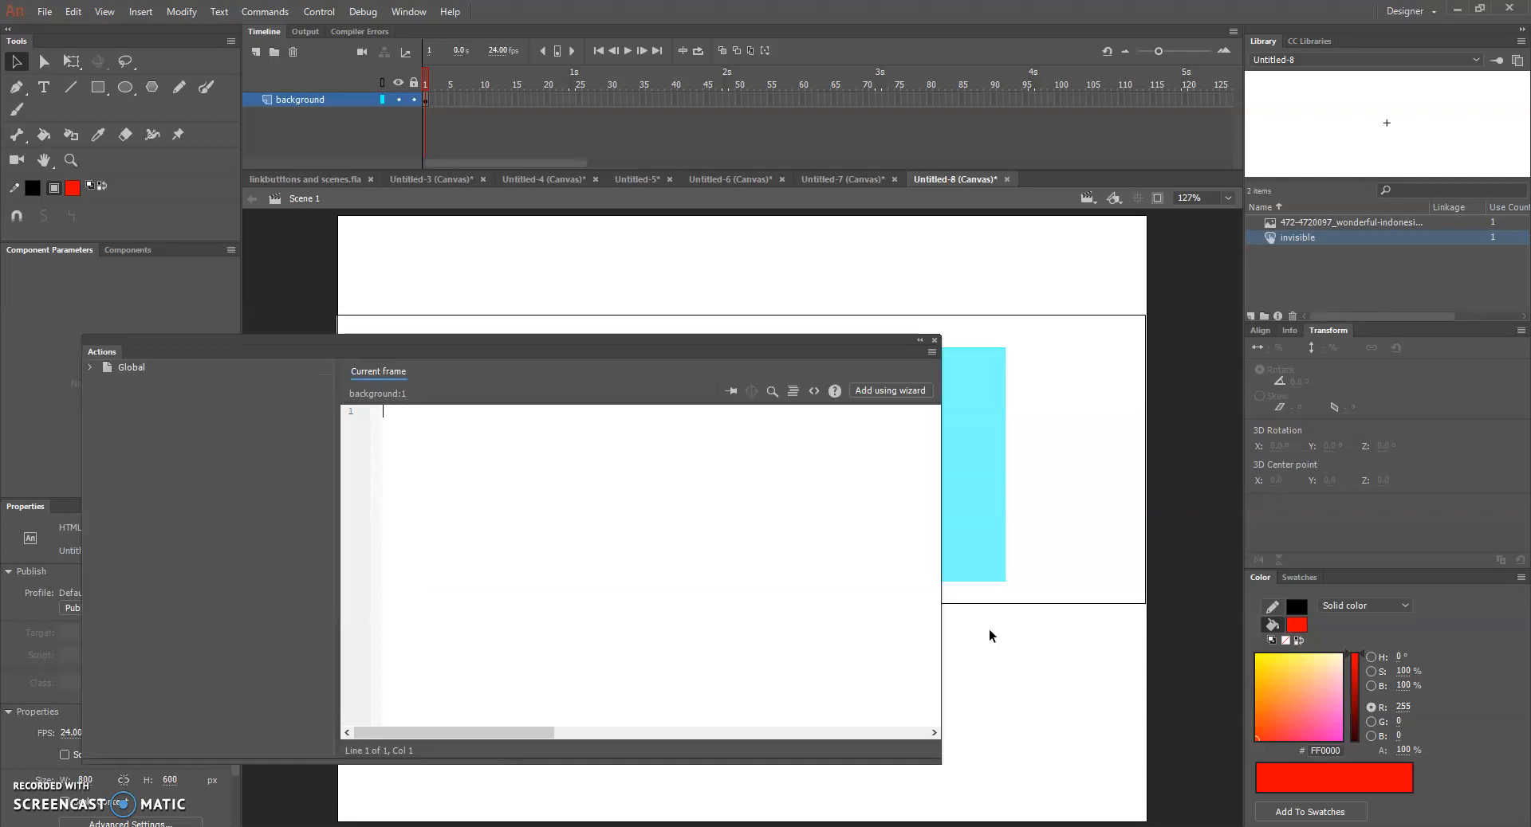
pyautogui.click(835, 390)
pyautogui.doubleClick(779, 320)
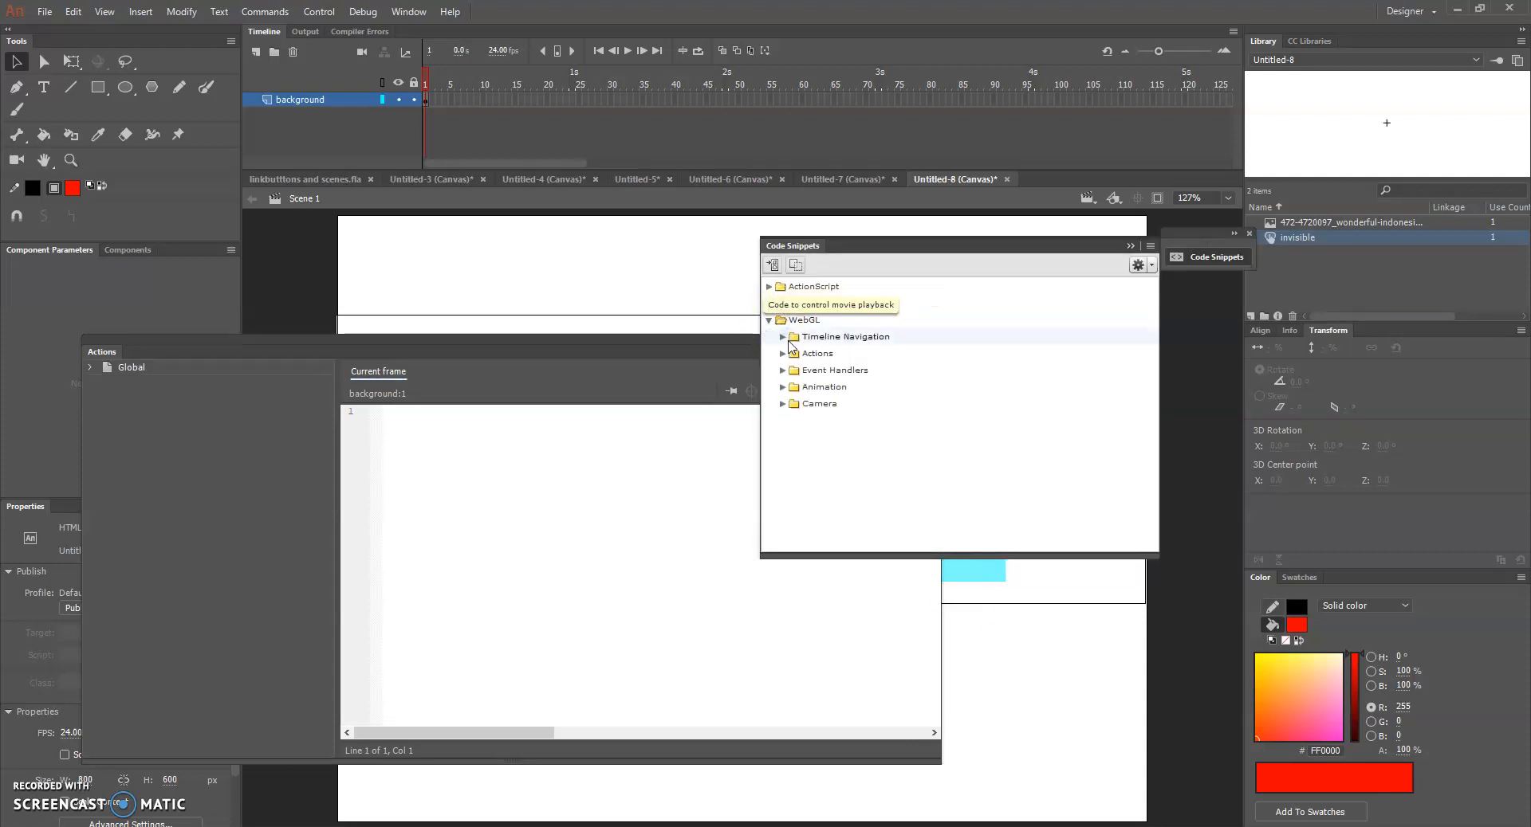
pyautogui.doubleClick(794, 353)
pyautogui.doubleClick(840, 376)
# Delete the instruction comment block above the canvas.onclick function in the frame 1 script
pyautogui.click(529, 476)
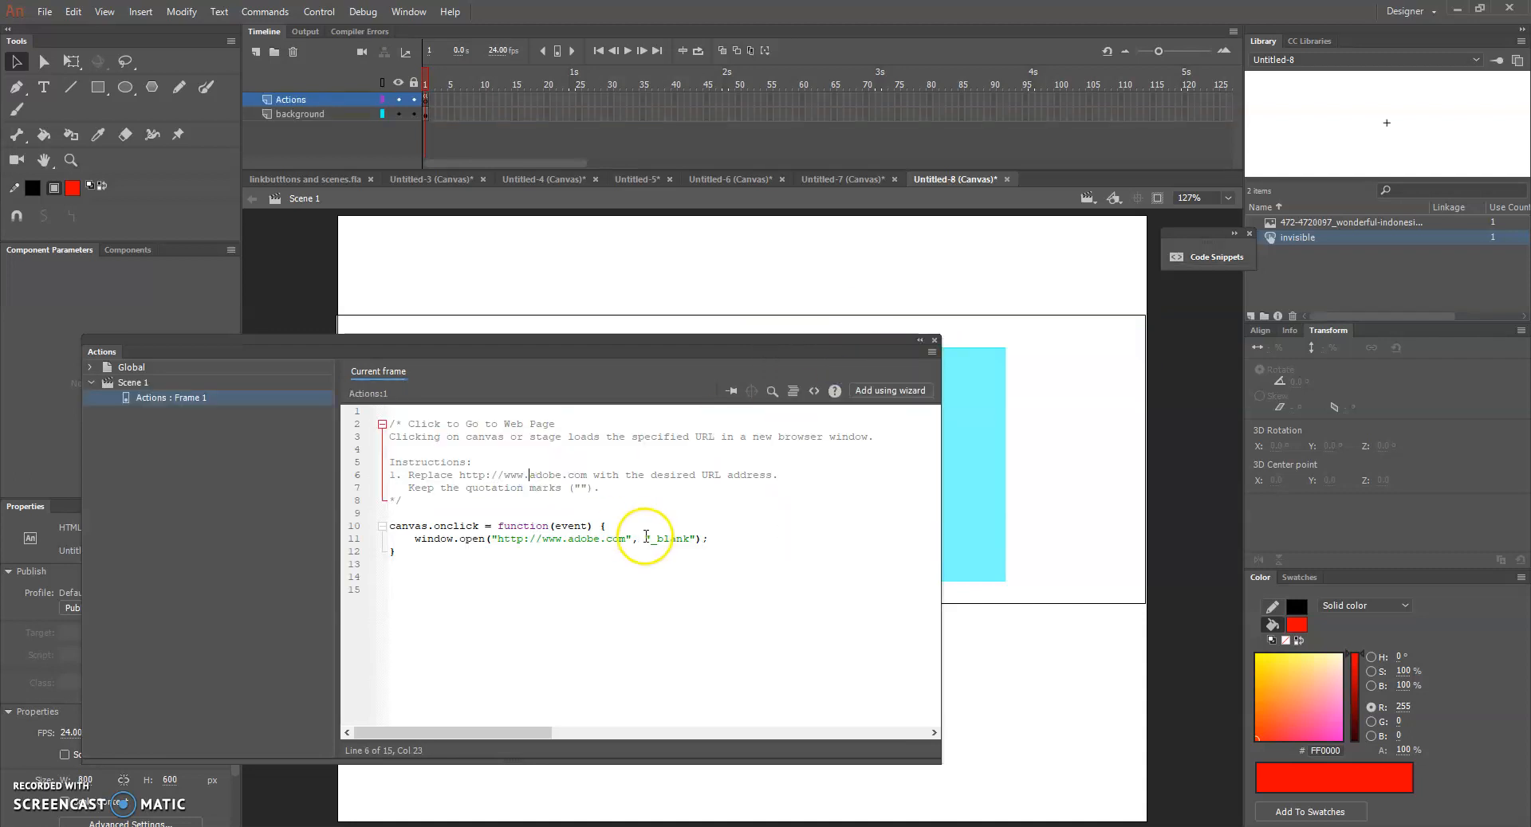
pyautogui.moveTo(881, 337); pyautogui.dragTo(1100, 297)
pyautogui.moveTo(659, 462); pyautogui.dragTo(521, 330)
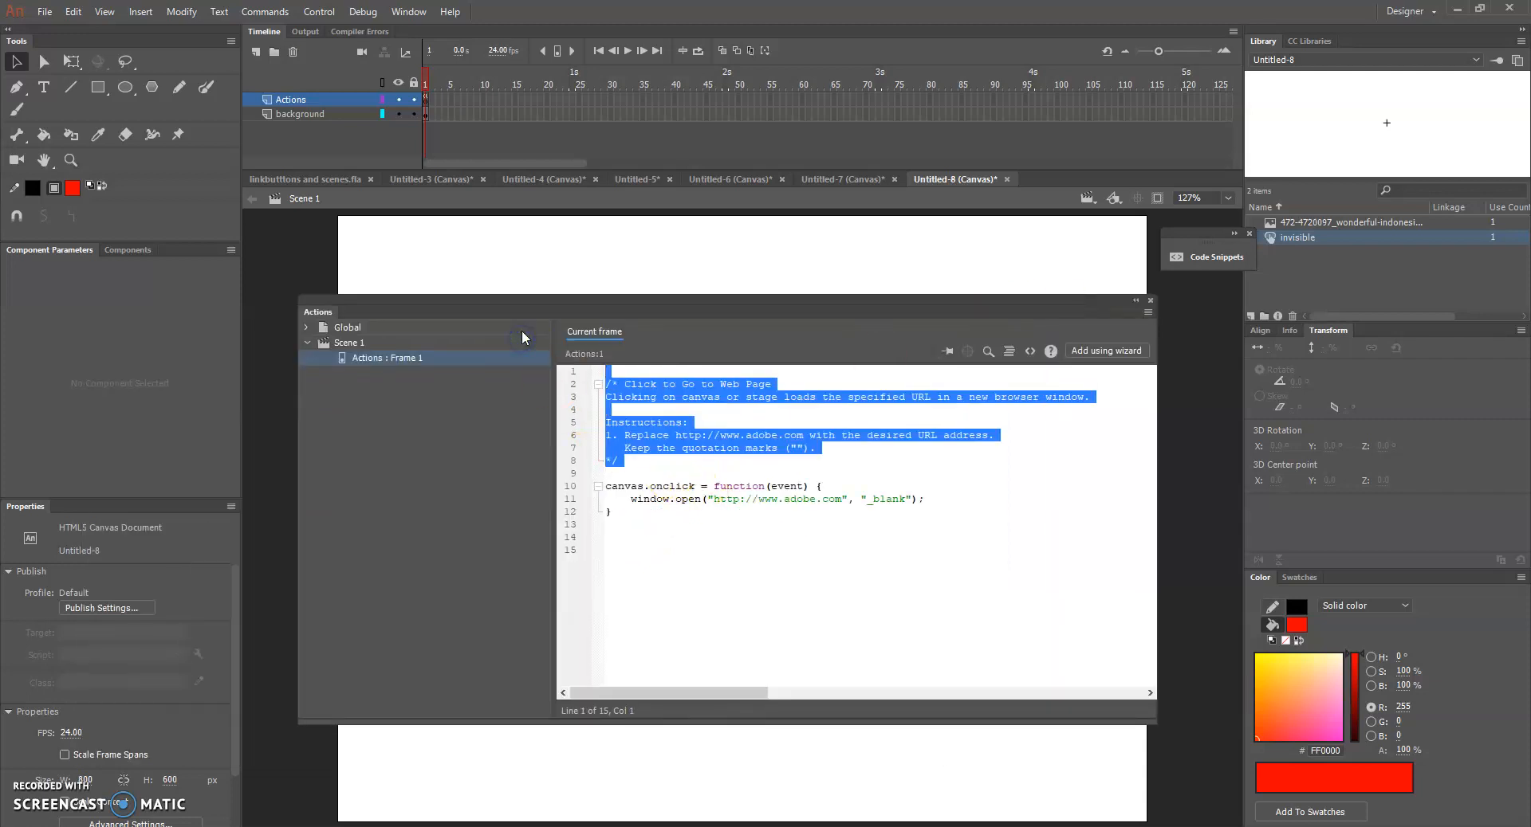
pyautogui.press('Delete')
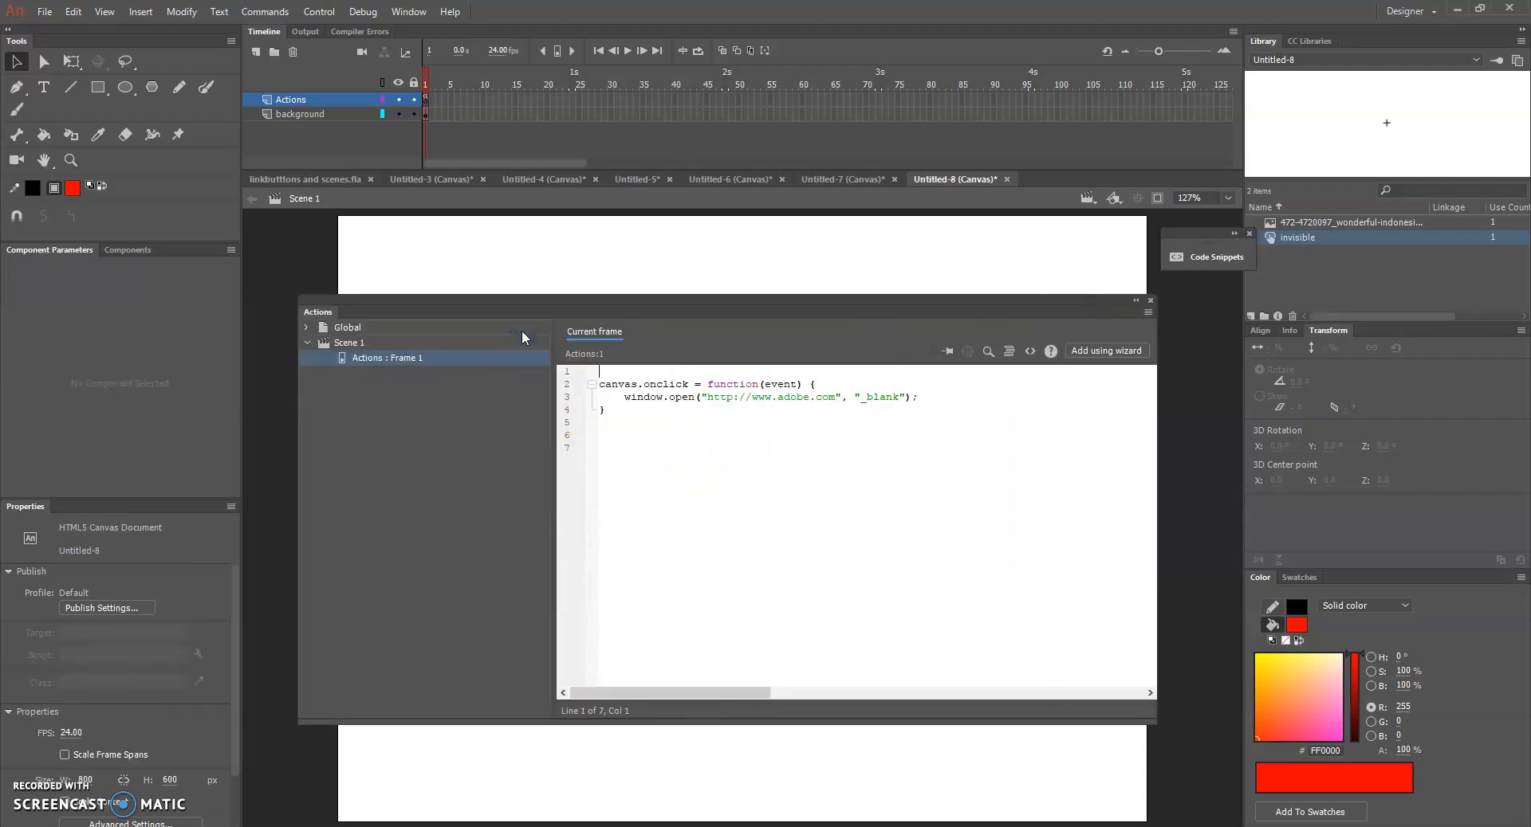
pyautogui.doubleClick(782, 397)
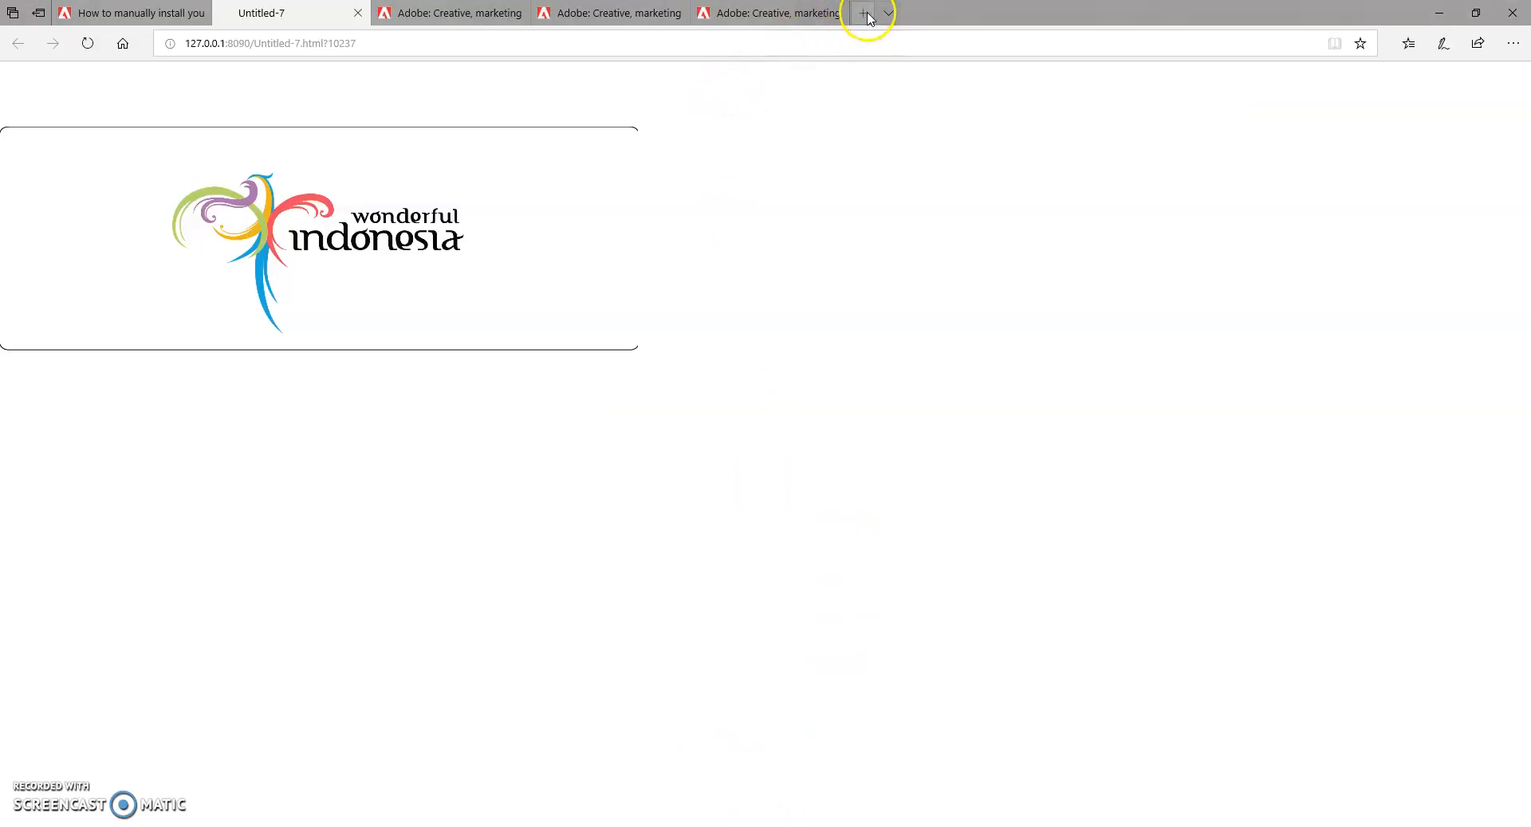
# Switch to the Edge browser and search the web for "wonderful indonesia" in a new tab
pyautogui.hotkey('ctrl', 't')
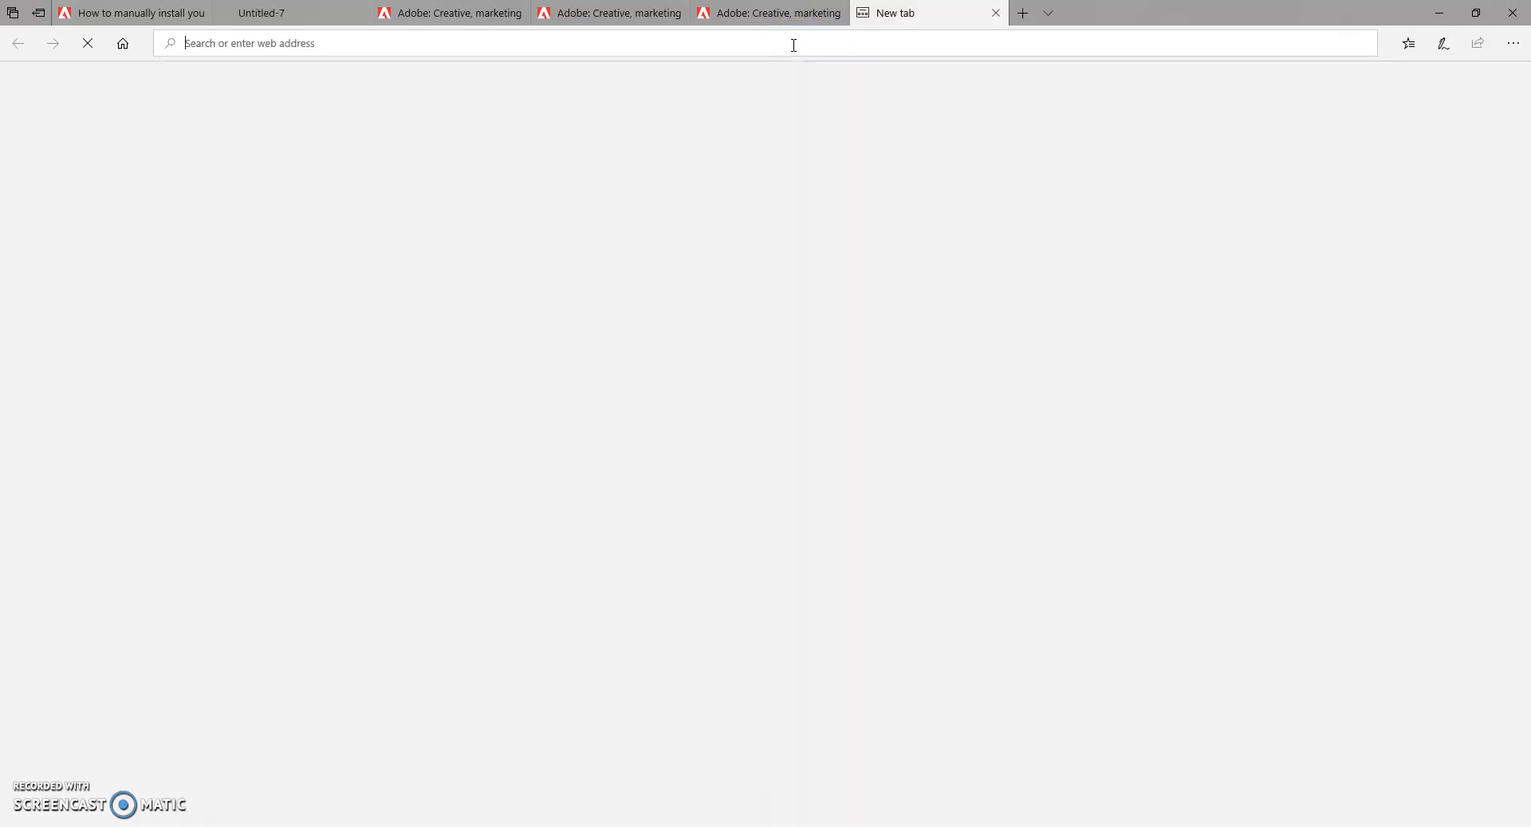
pyautogui.write('wonde')
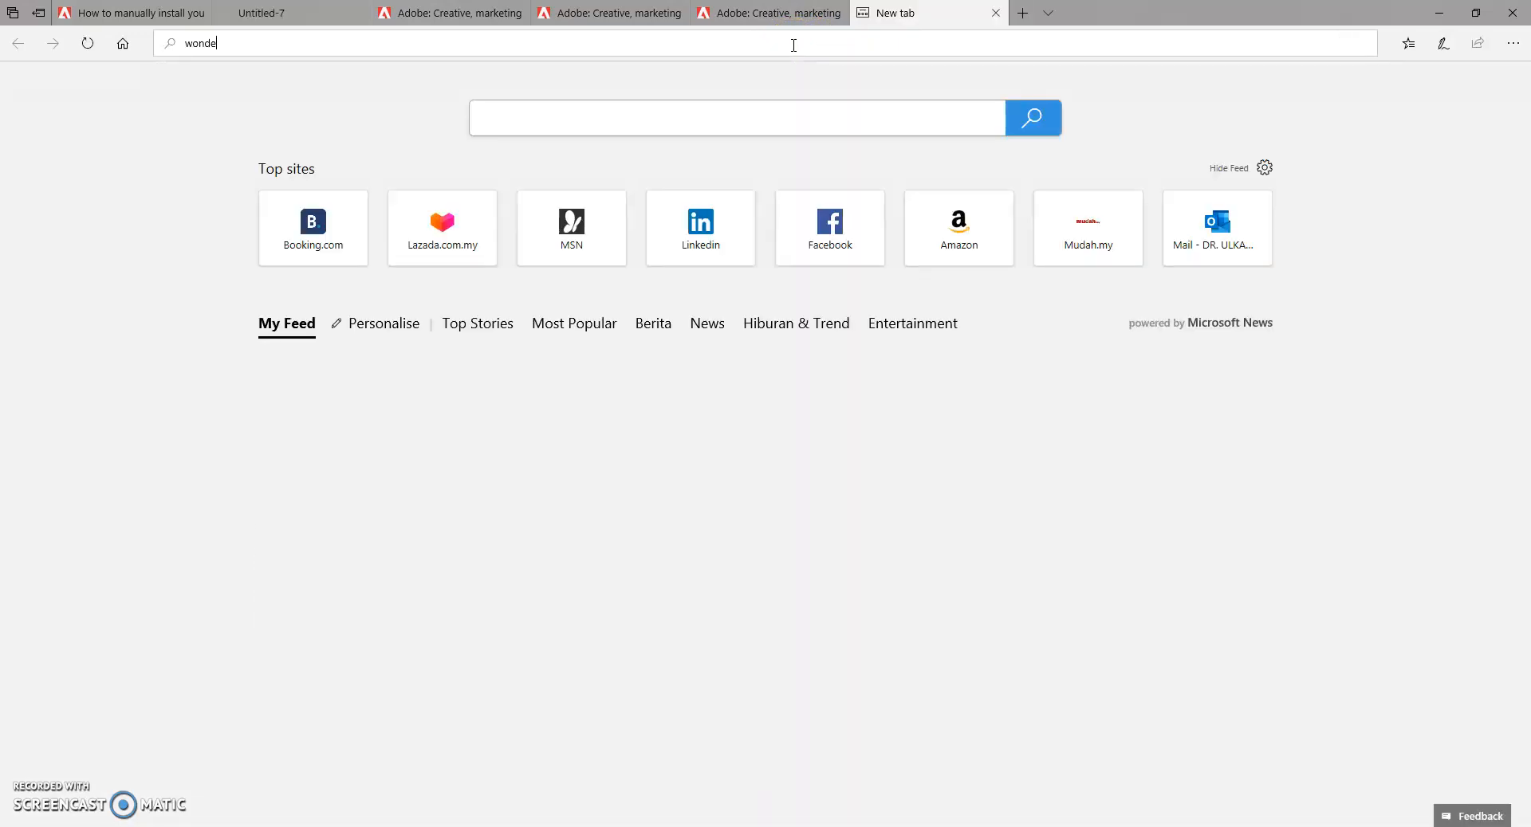
pyautogui.write('rful in')
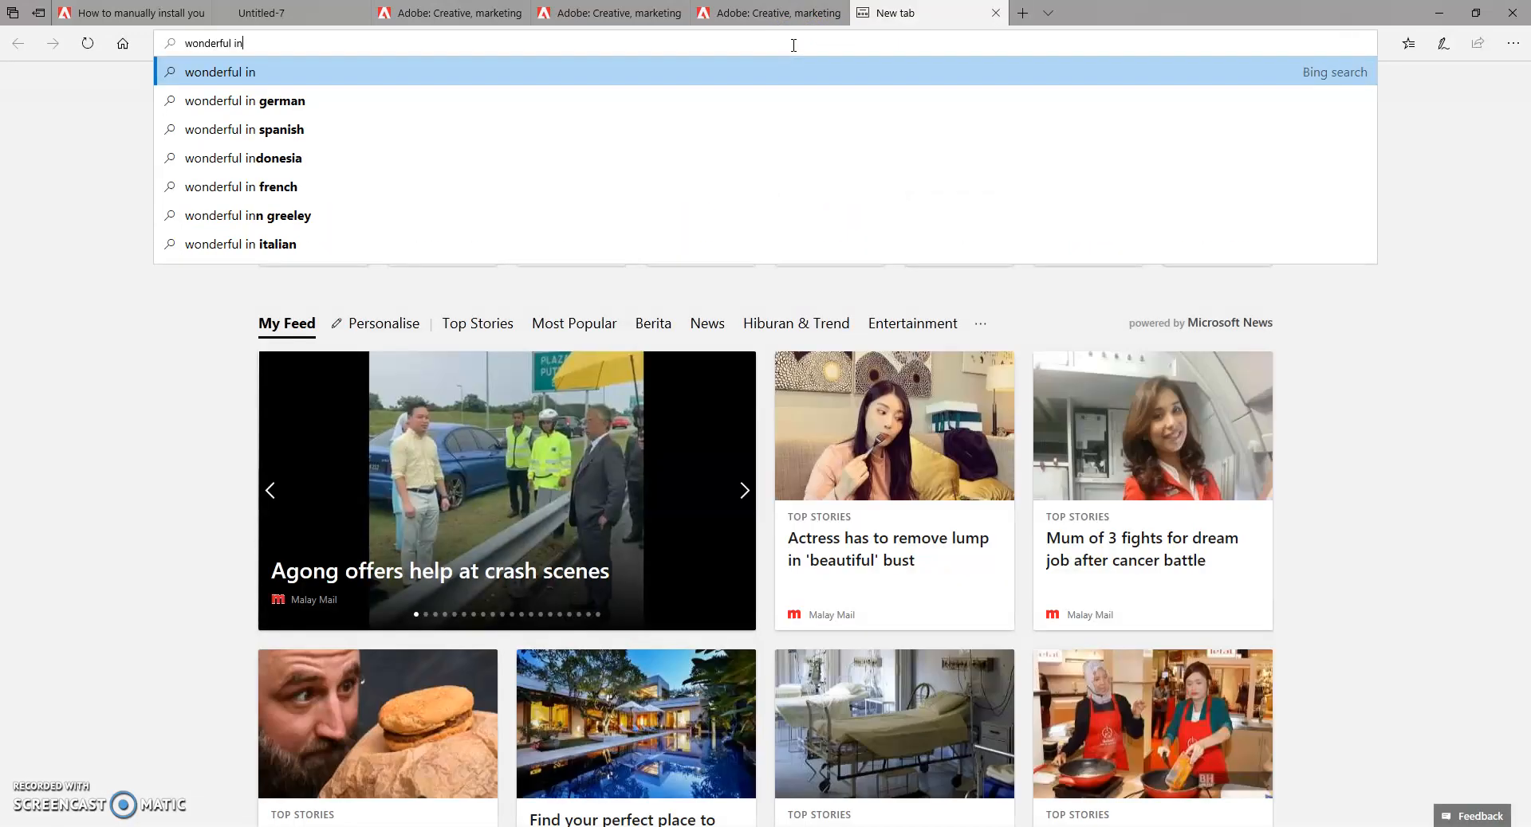
pyautogui.write('donesia')
pyautogui.press('Return')
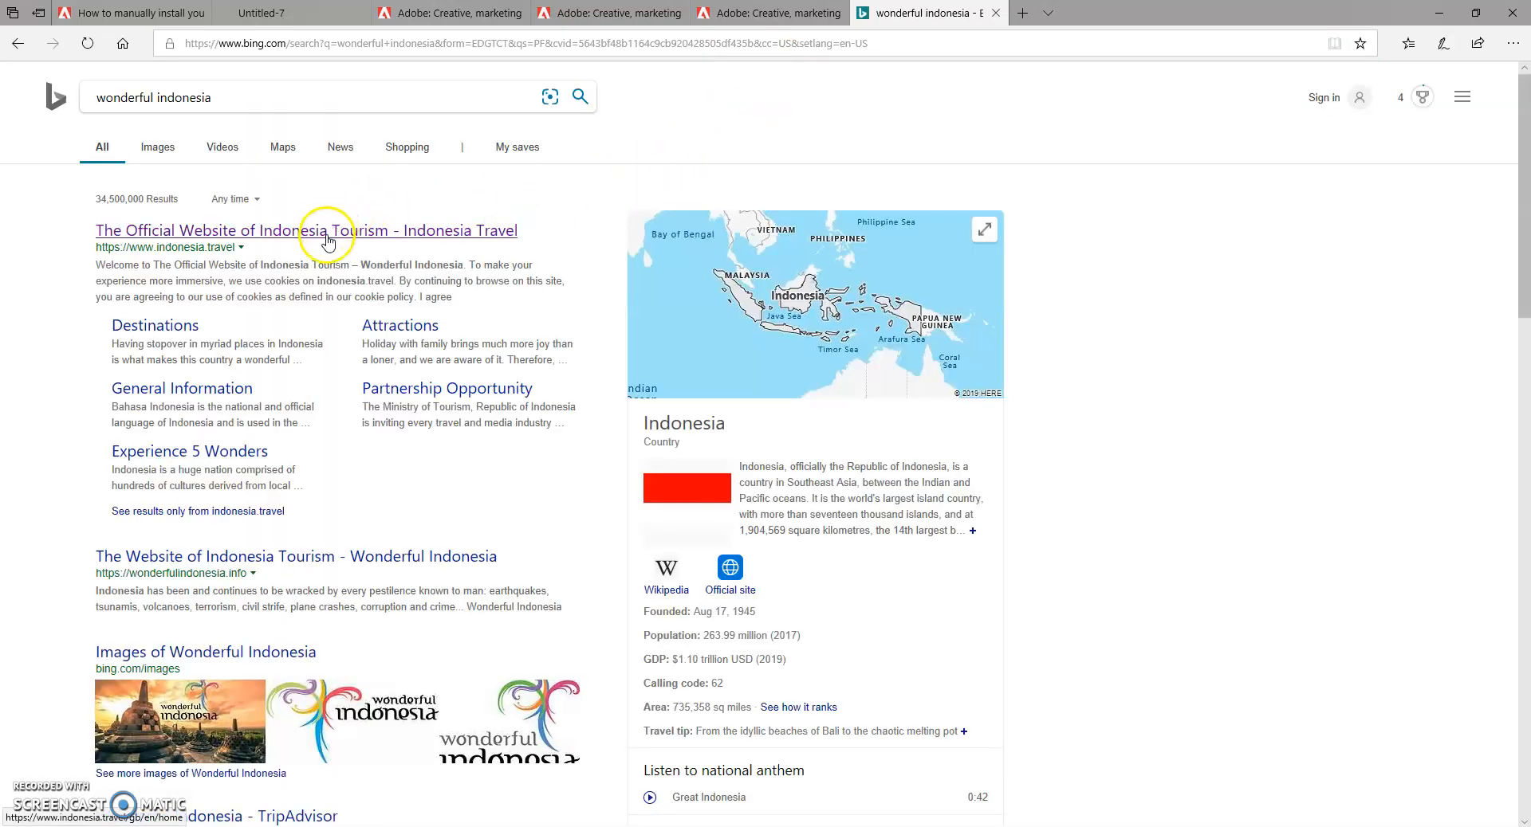
# Open the official Indonesia Tourism website from the search results and select its web address
pyautogui.click(375, 42)
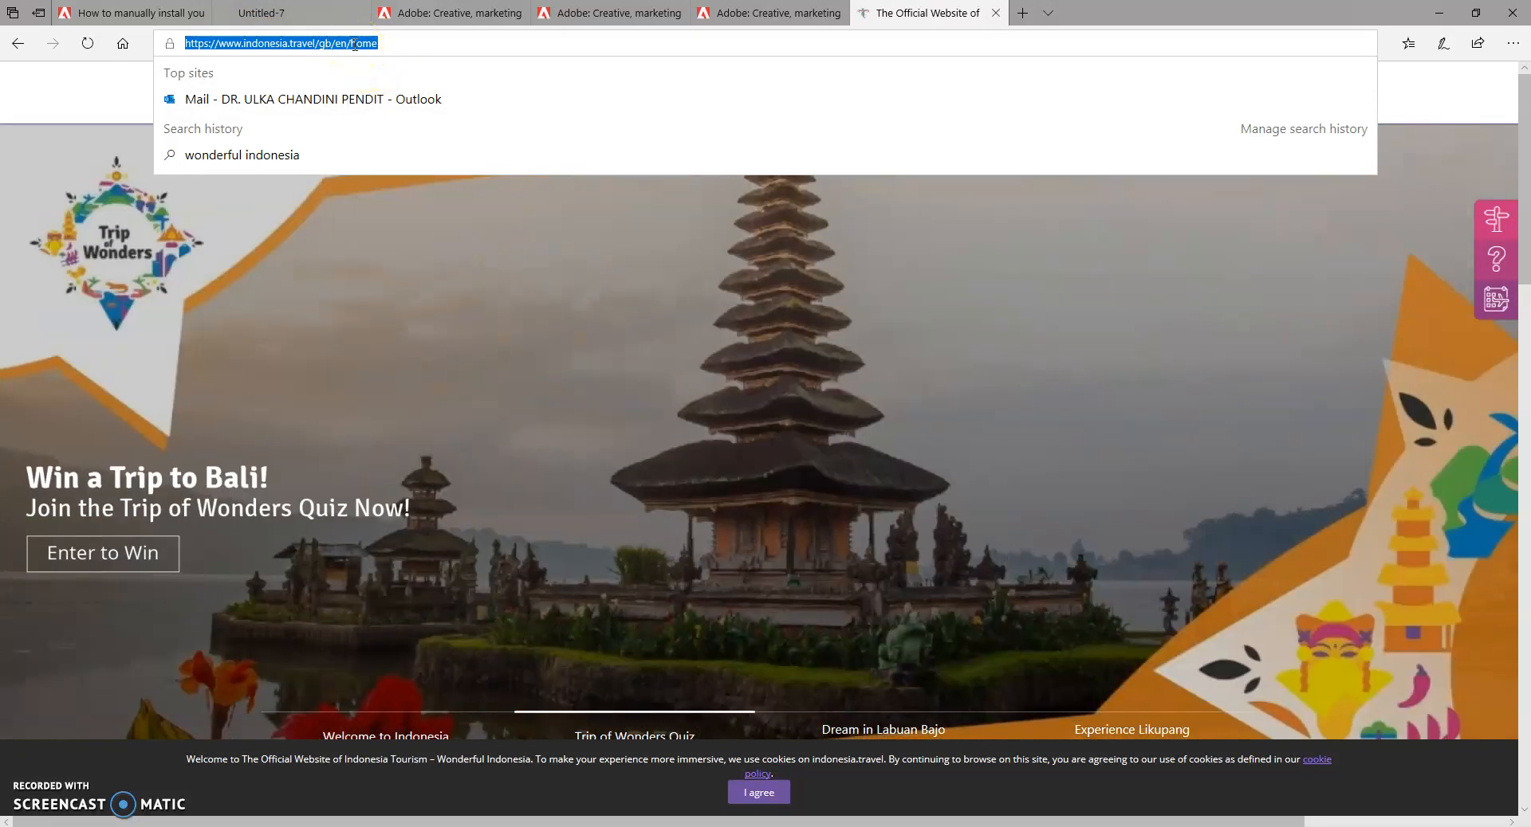
pyautogui.rightClick(354, 45)
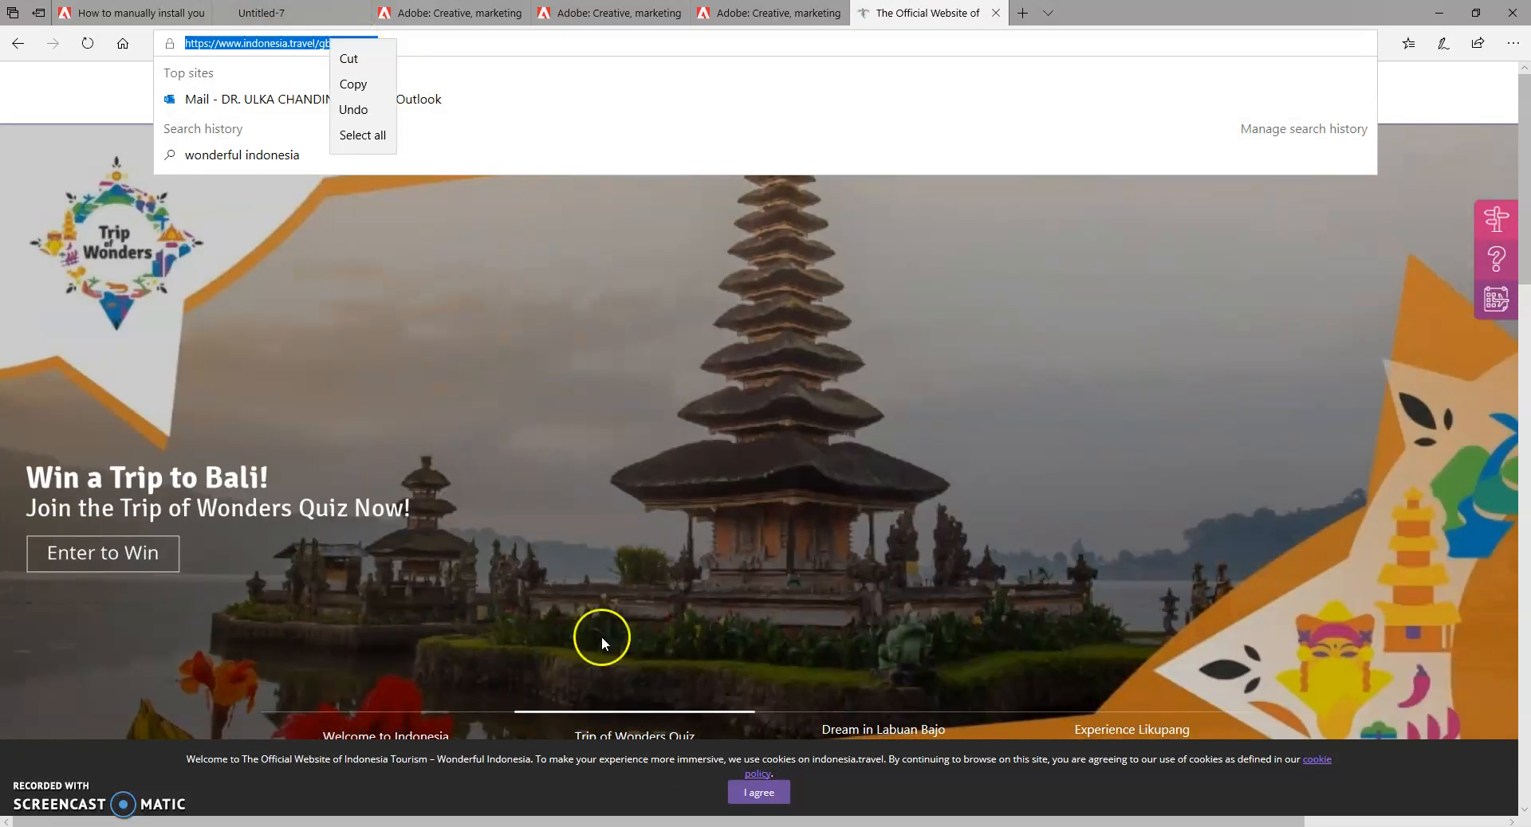
pyautogui.press('Escape')
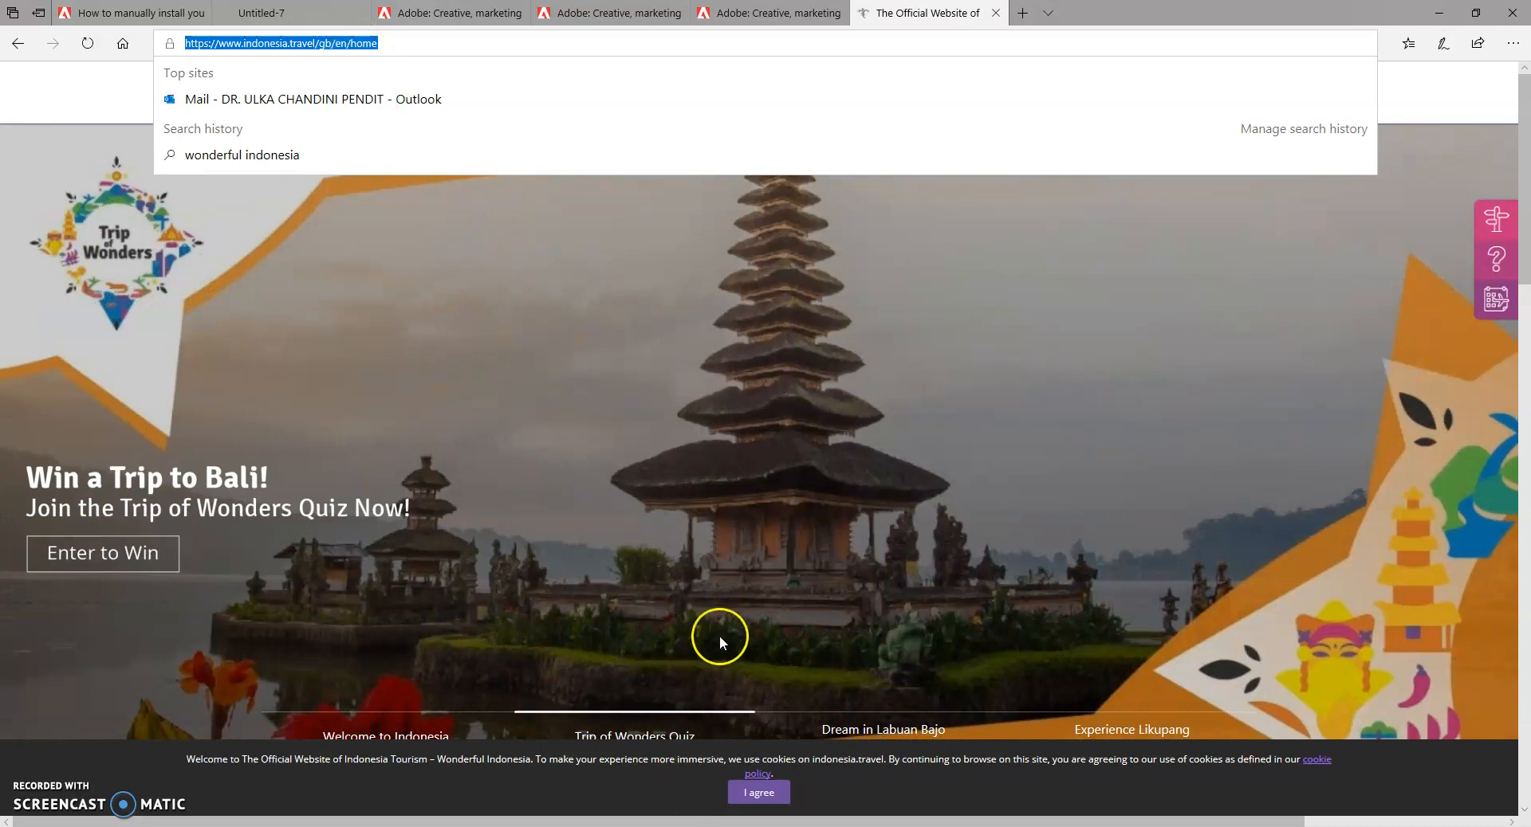
# Switch back to Adobe Animate and remove the placeholder adobe.com URL between the first quotation marks of window.open
pyautogui.click(687, 826)
pyautogui.click(789, 398)
pyautogui.moveTo(708, 397); pyautogui.dragTo(829, 396)
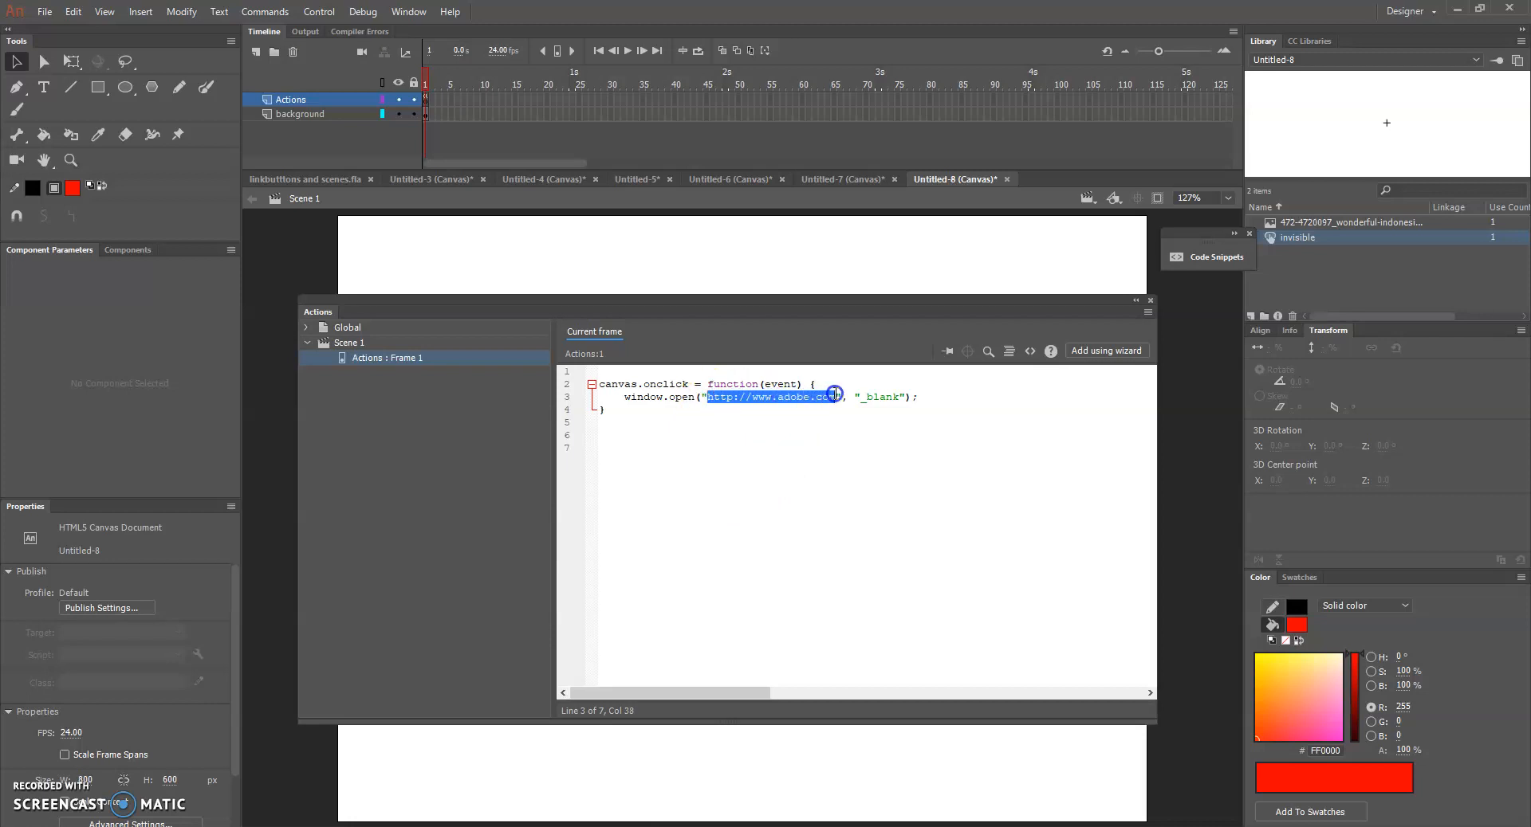
pyautogui.press('BackSpace')
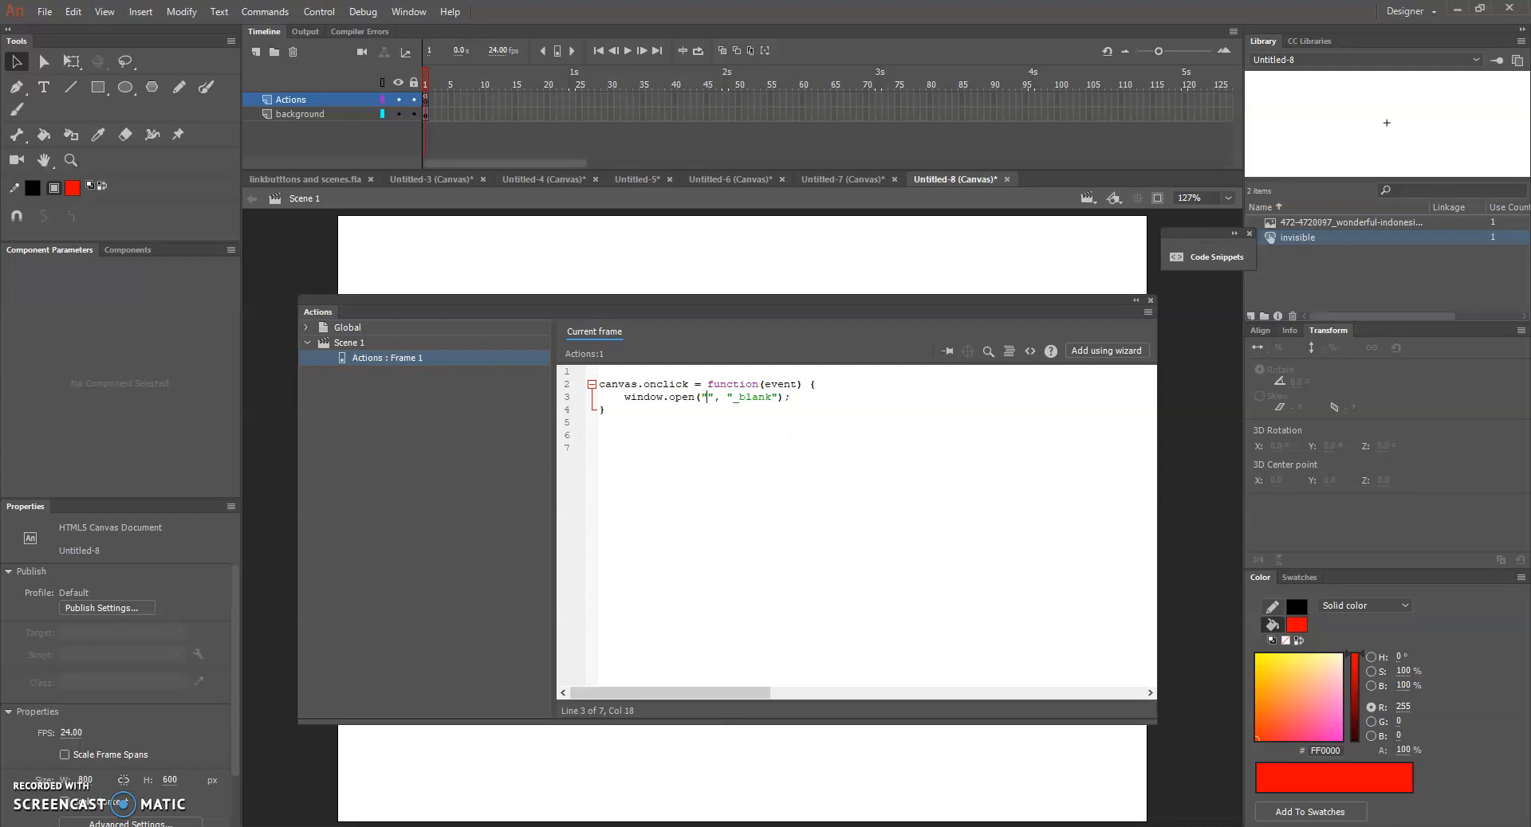
pyautogui.hotkey('alt', 'Tab')
pyautogui.click(288, 43)
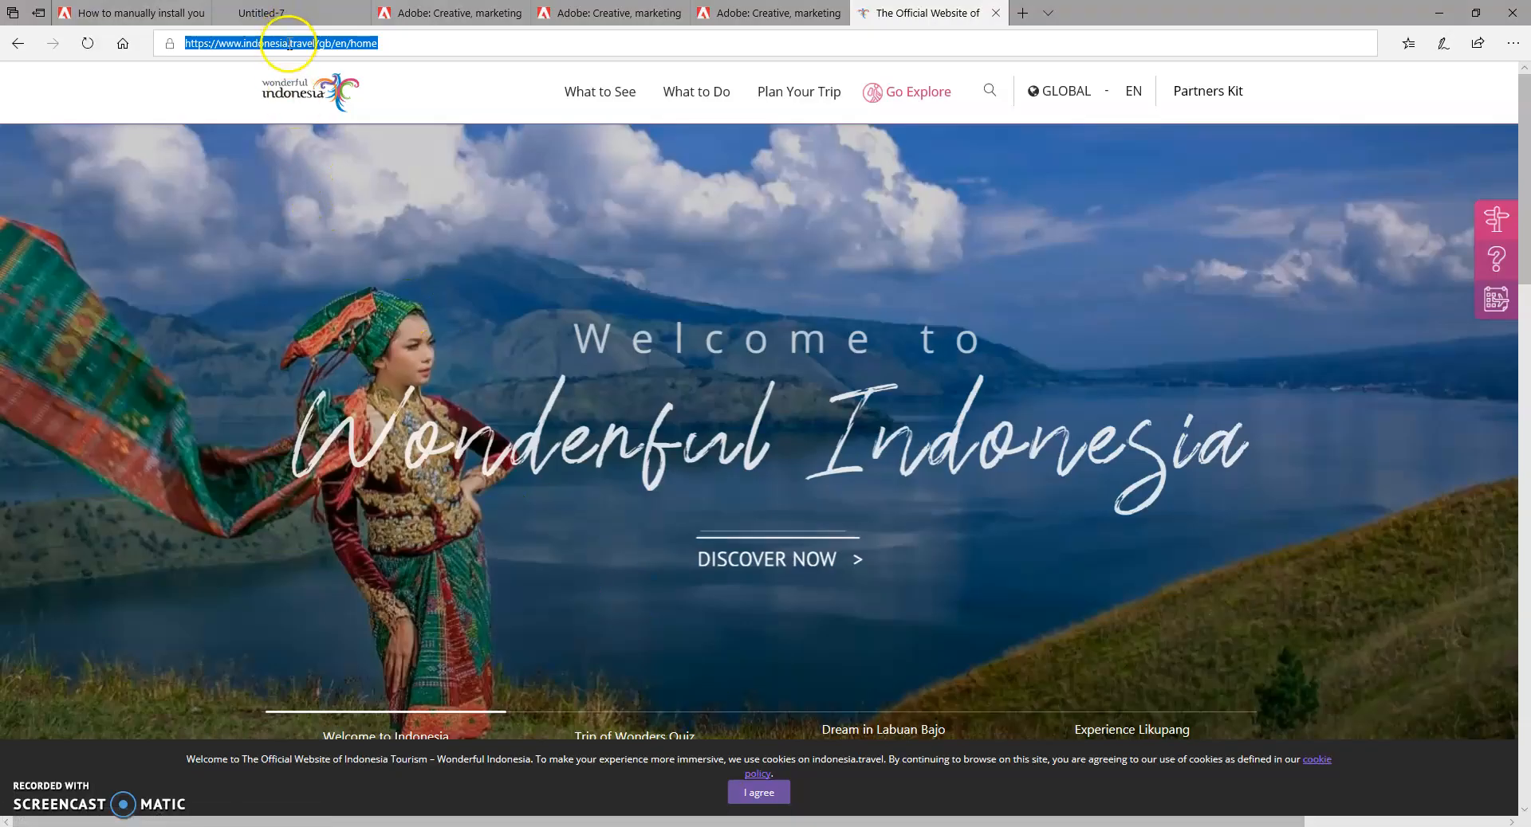
pyautogui.click(287, 45)
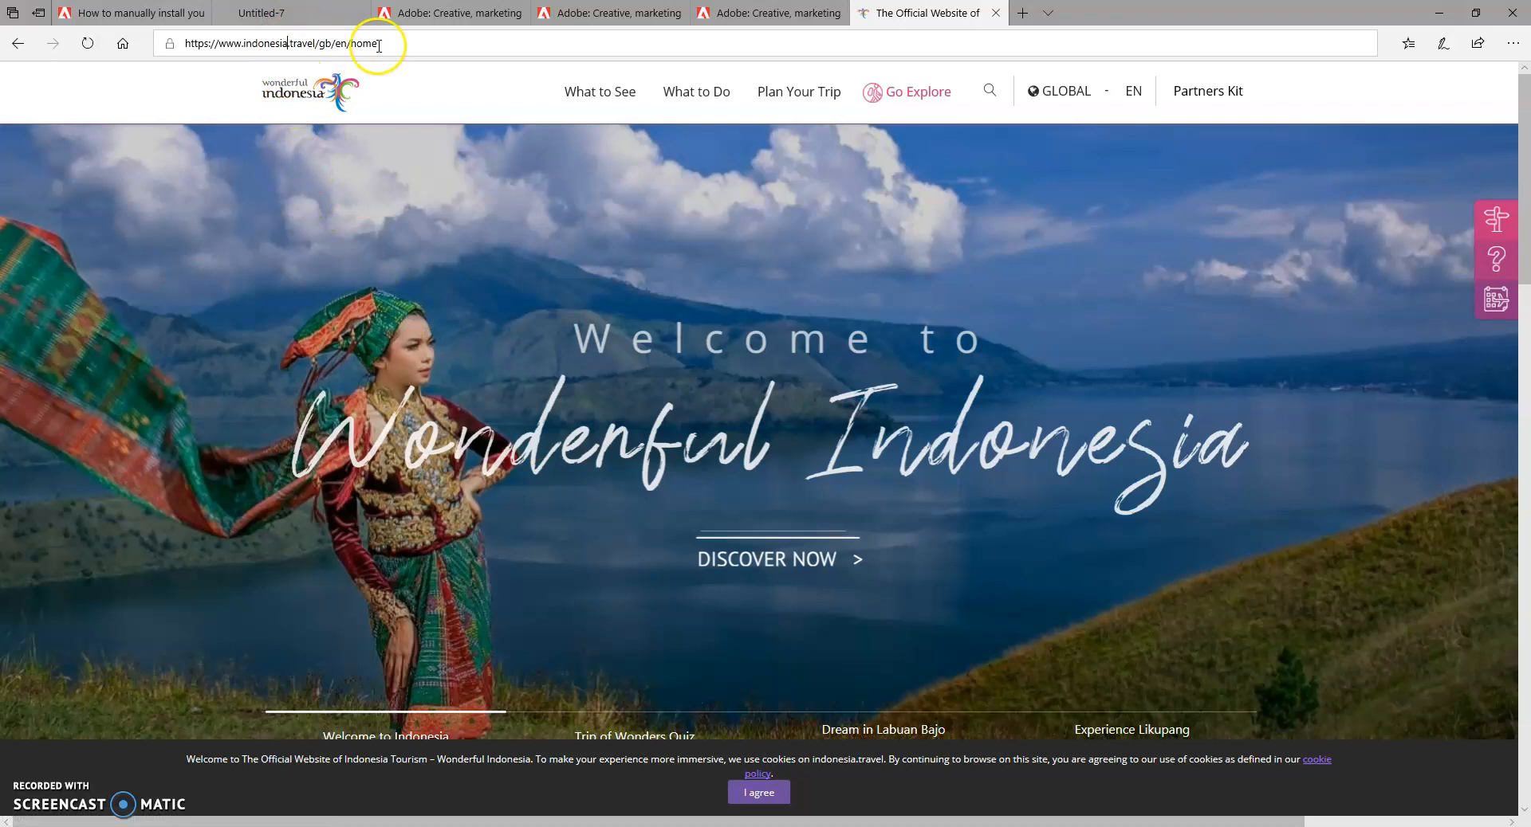
pyautogui.moveTo(381, 46); pyautogui.dragTo(87, 42)
pyautogui.rightClick(215, 43)
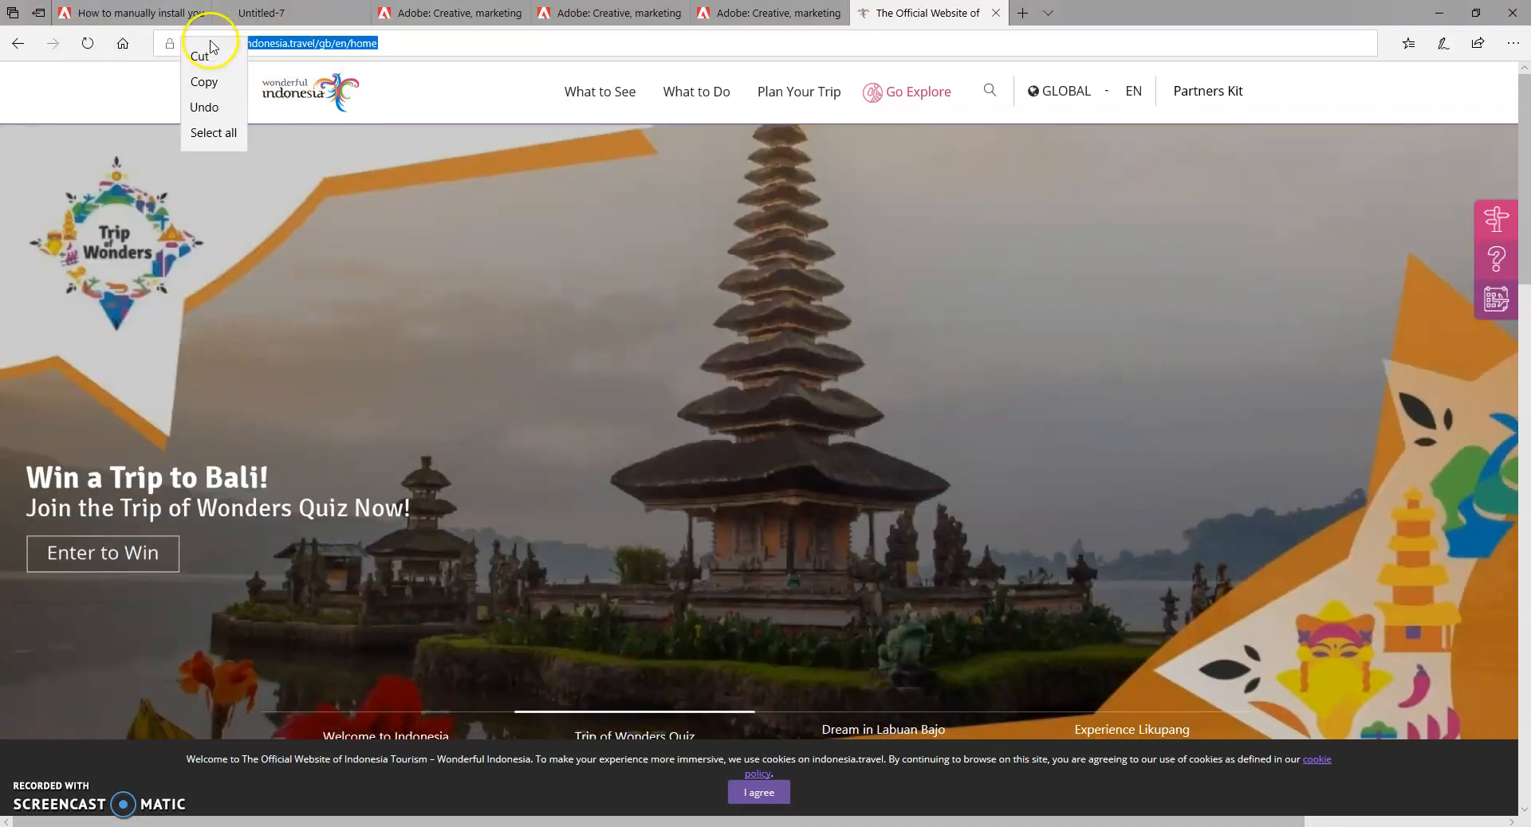
pyautogui.click(204, 82)
pyautogui.hotkey('alt', 'Tab')
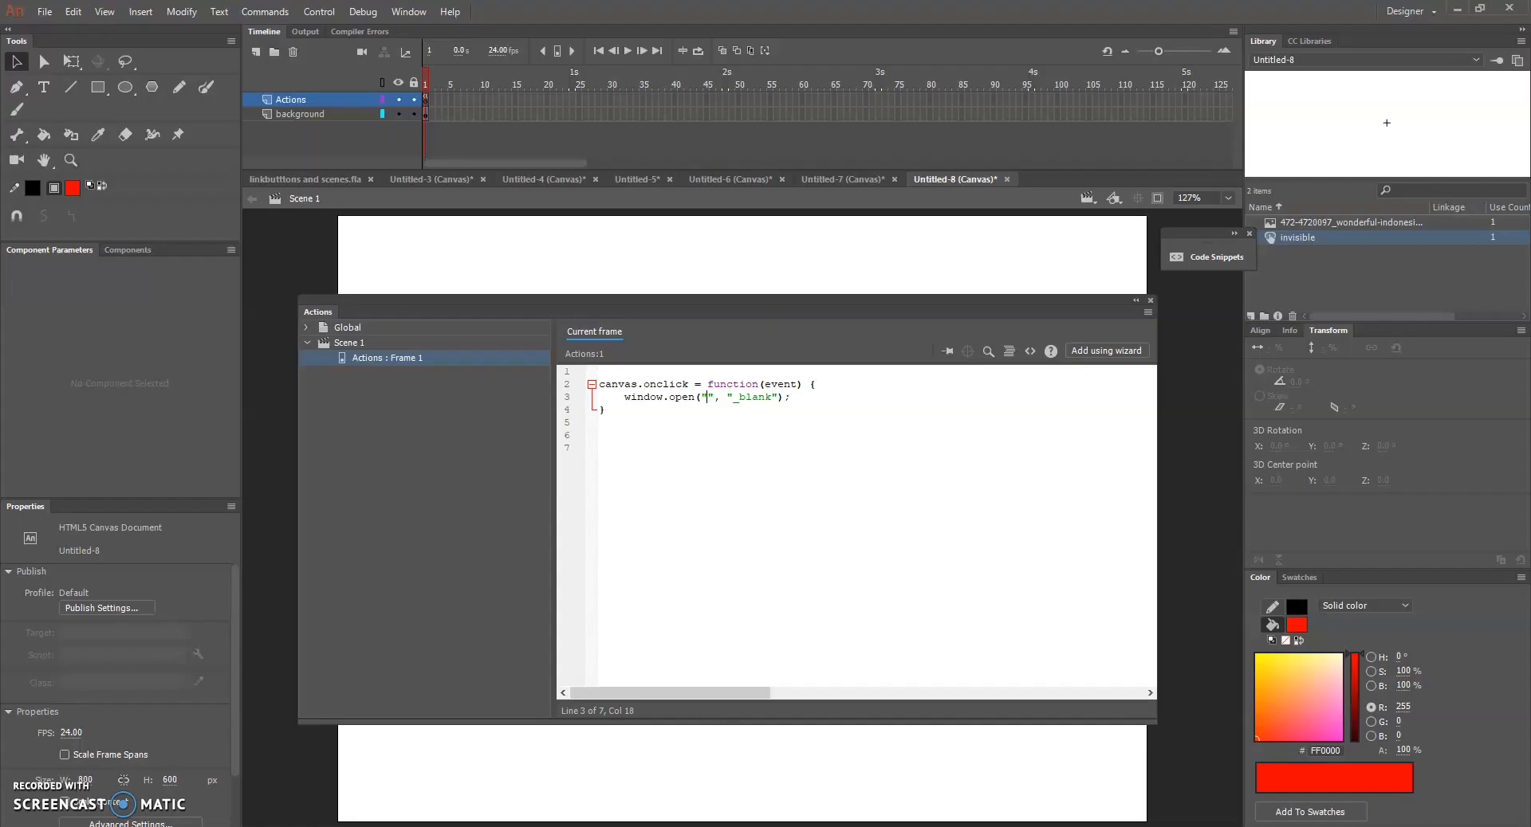
pyautogui.hotkey('ctrl', 'v')
pyautogui.click(983, 458)
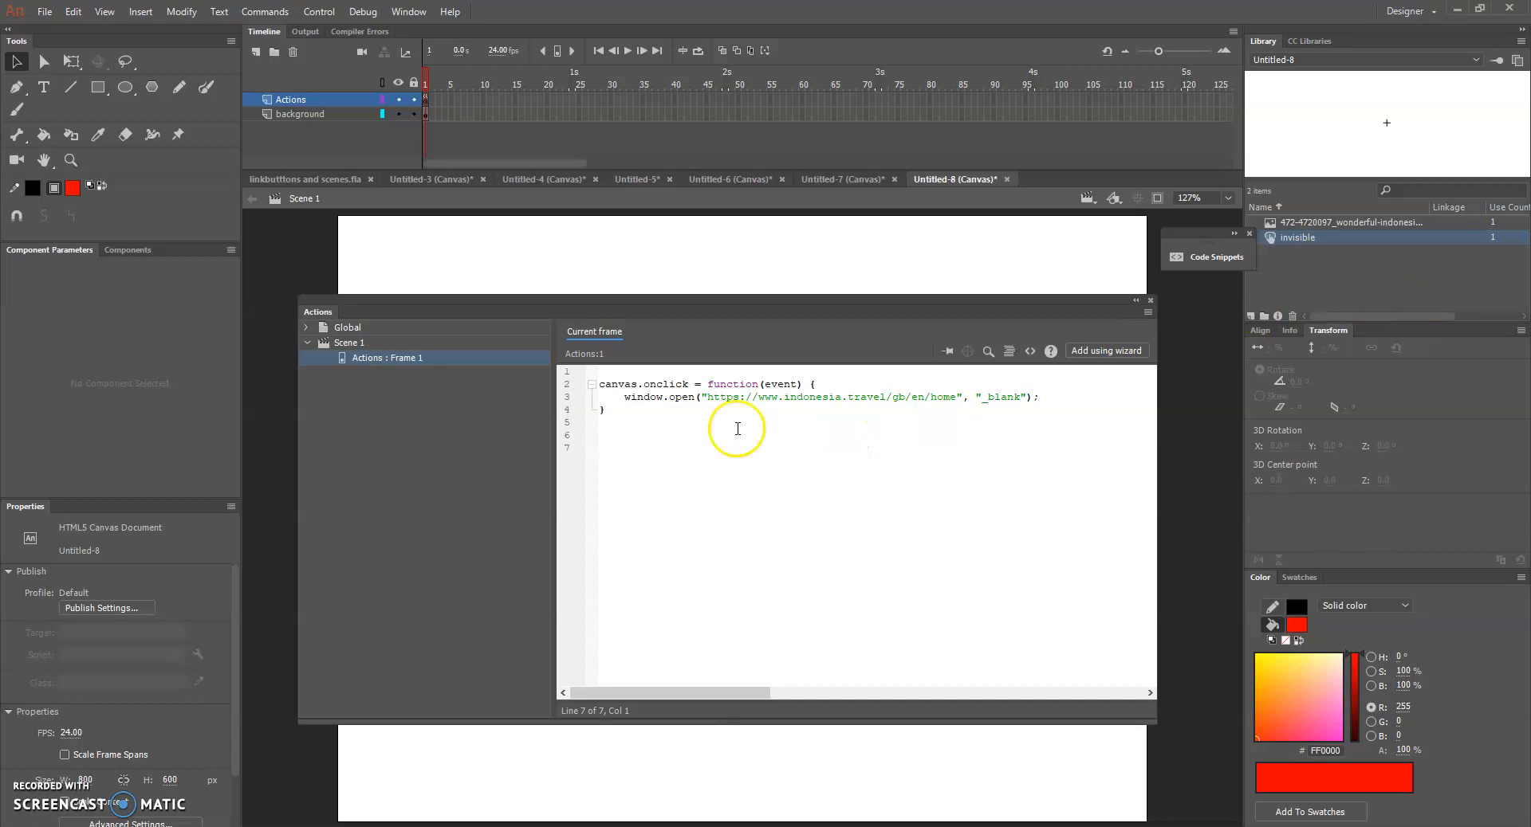
pyautogui.moveTo(721, 397); pyautogui.dragTo(1050, 400)
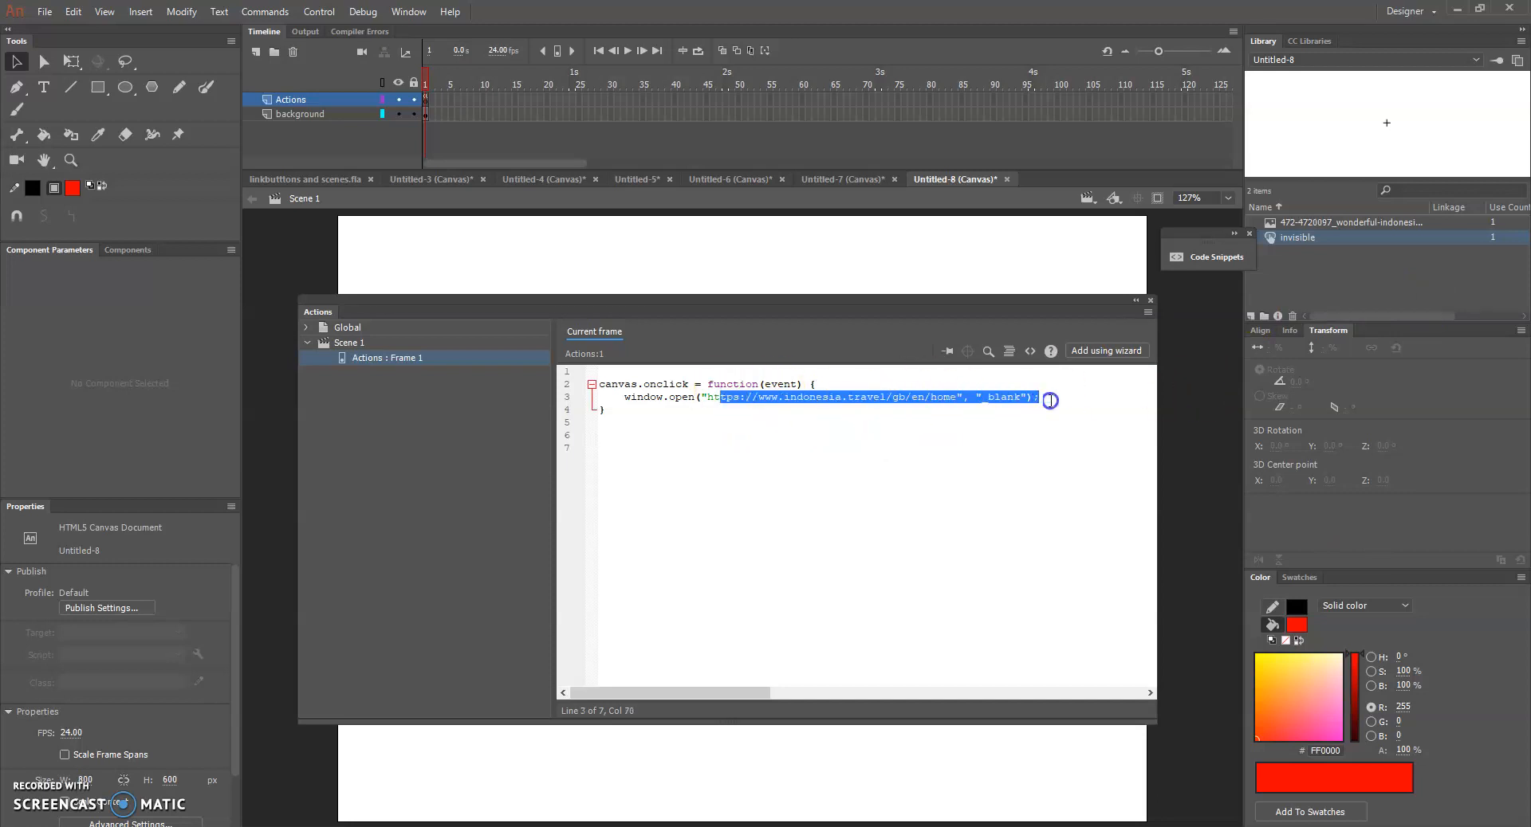
pyautogui.click(1151, 301)
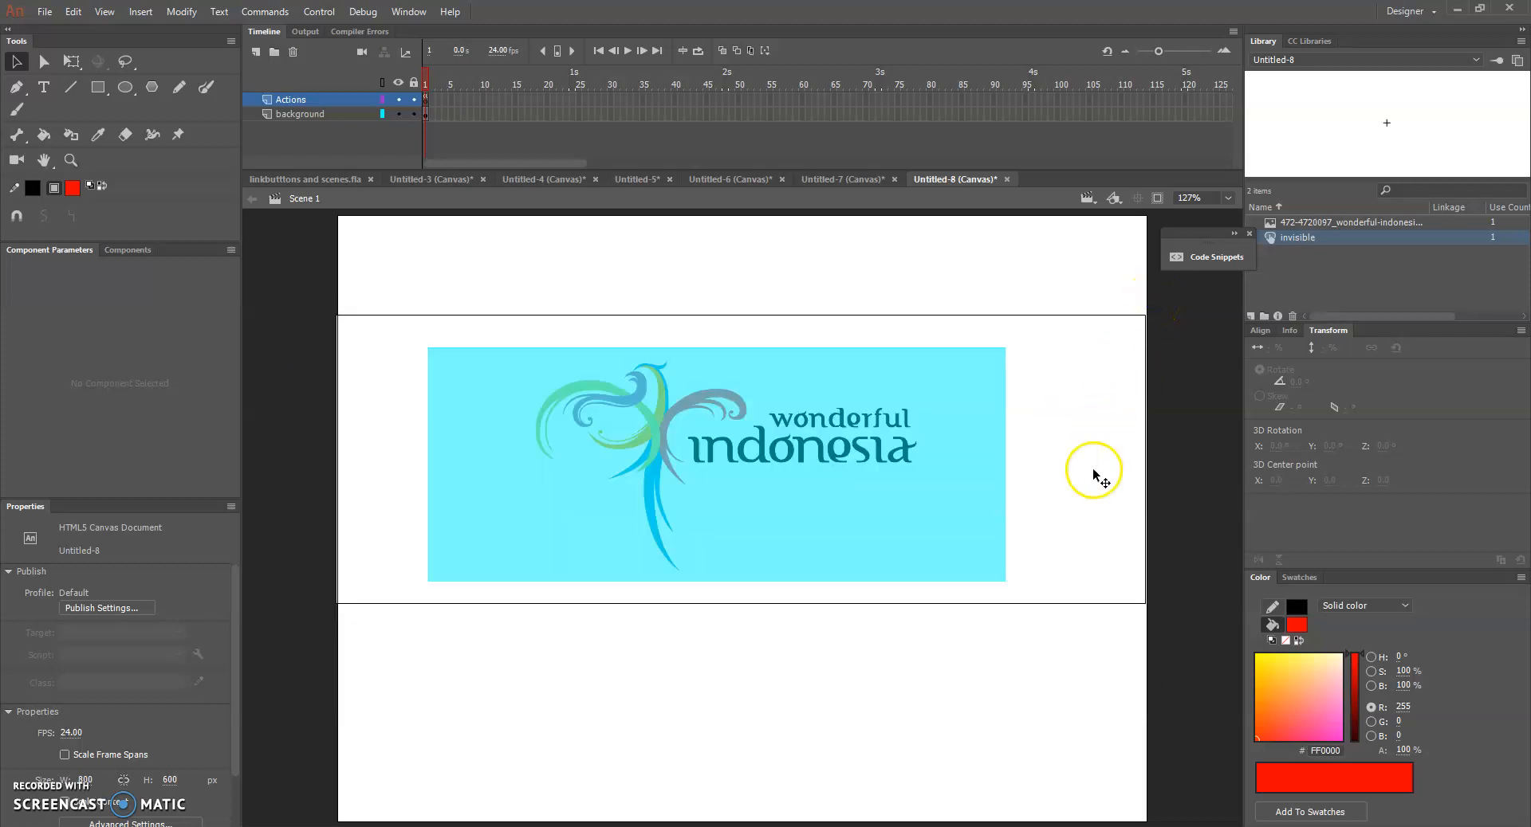
# Test the movie in the browser, try the banner's link by the logo, and return to Adobe Animate
pyautogui.click(1037, 627)
pyautogui.hotkey('ctrl', 'Return')
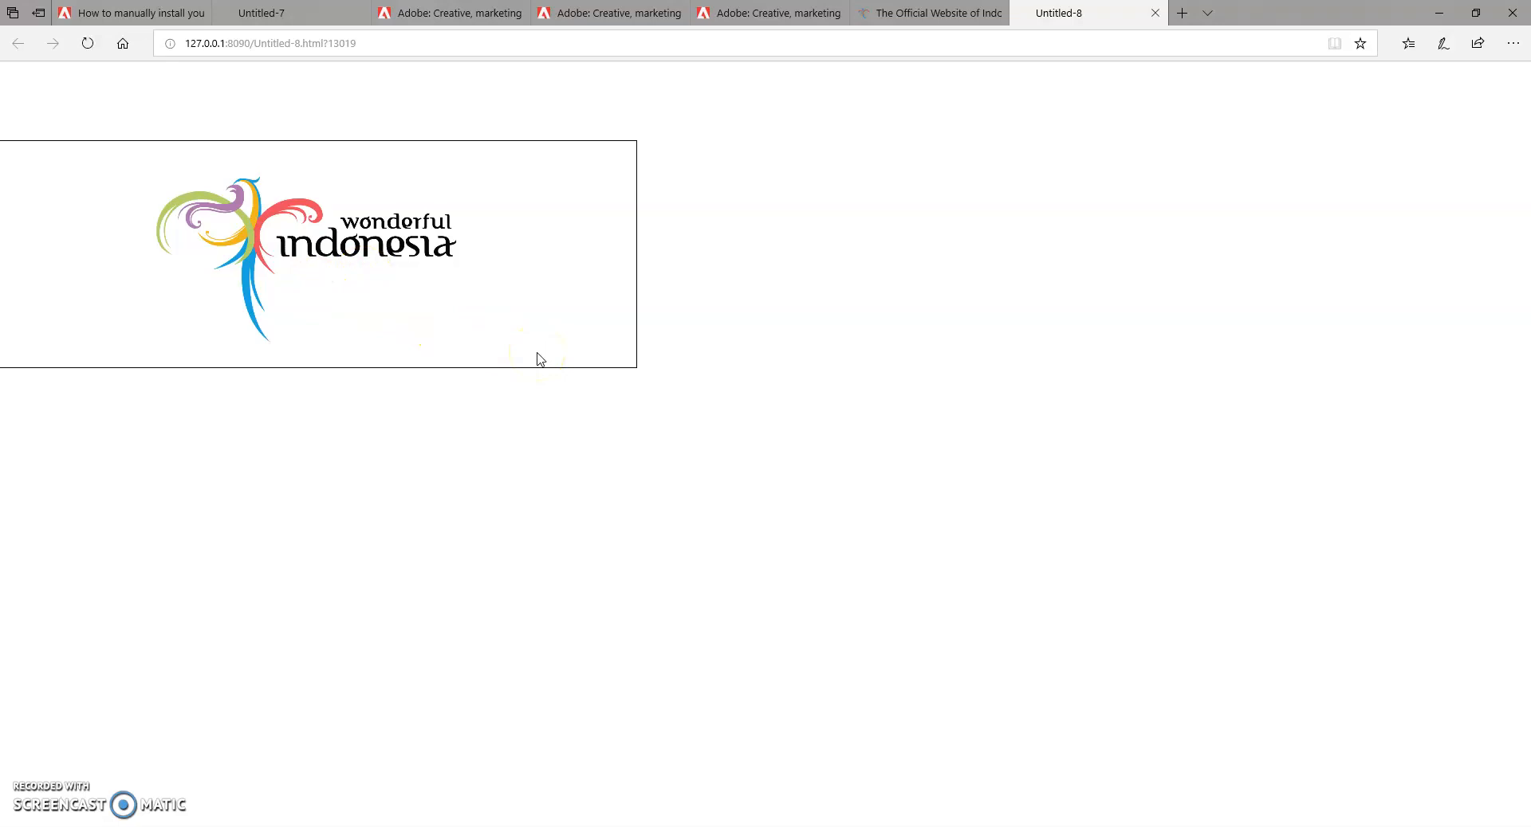
pyautogui.click(355, 298)
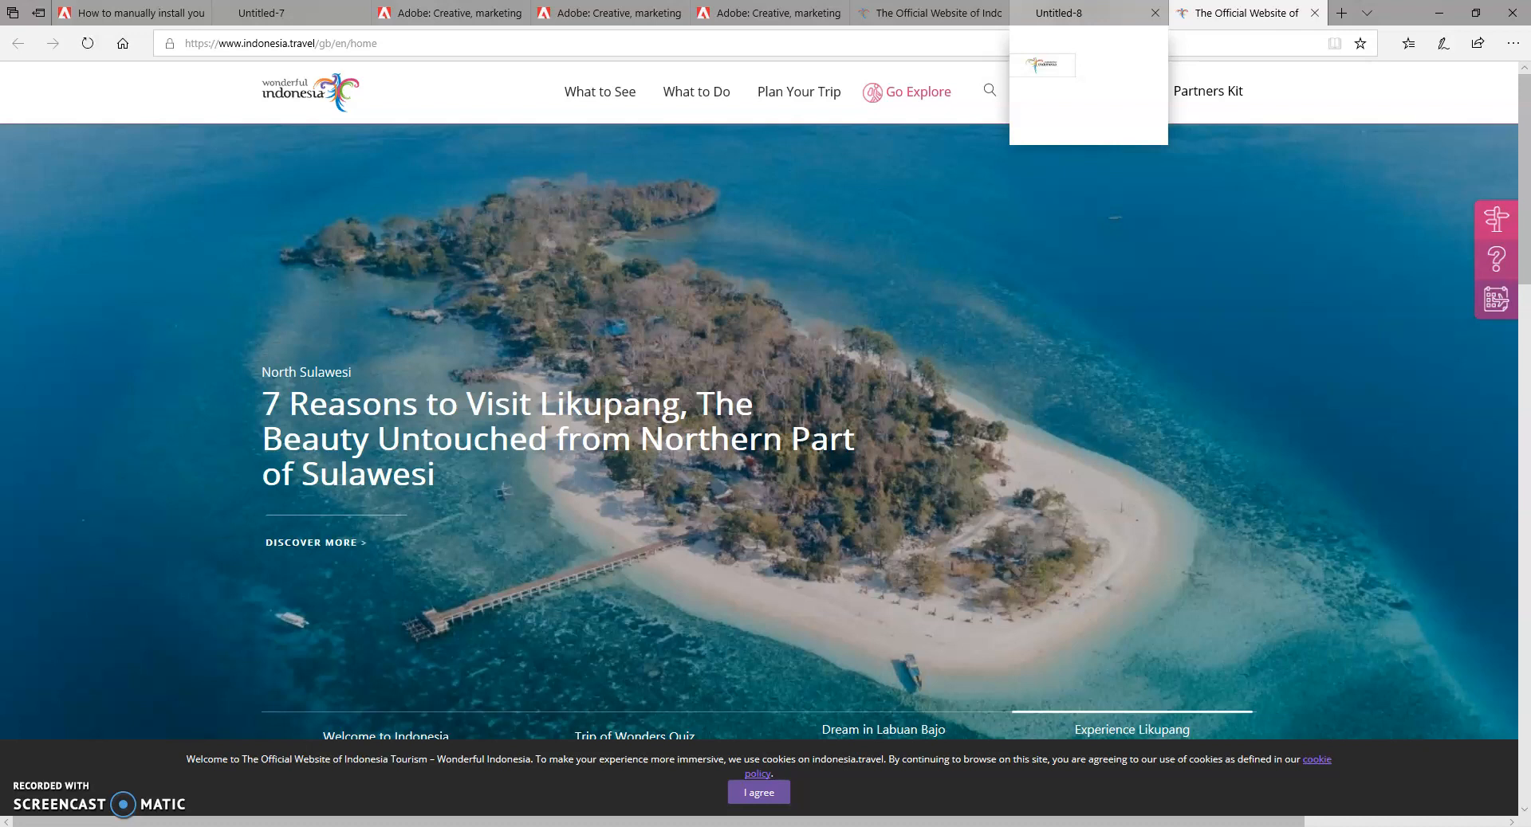
pyautogui.click(1068, 13)
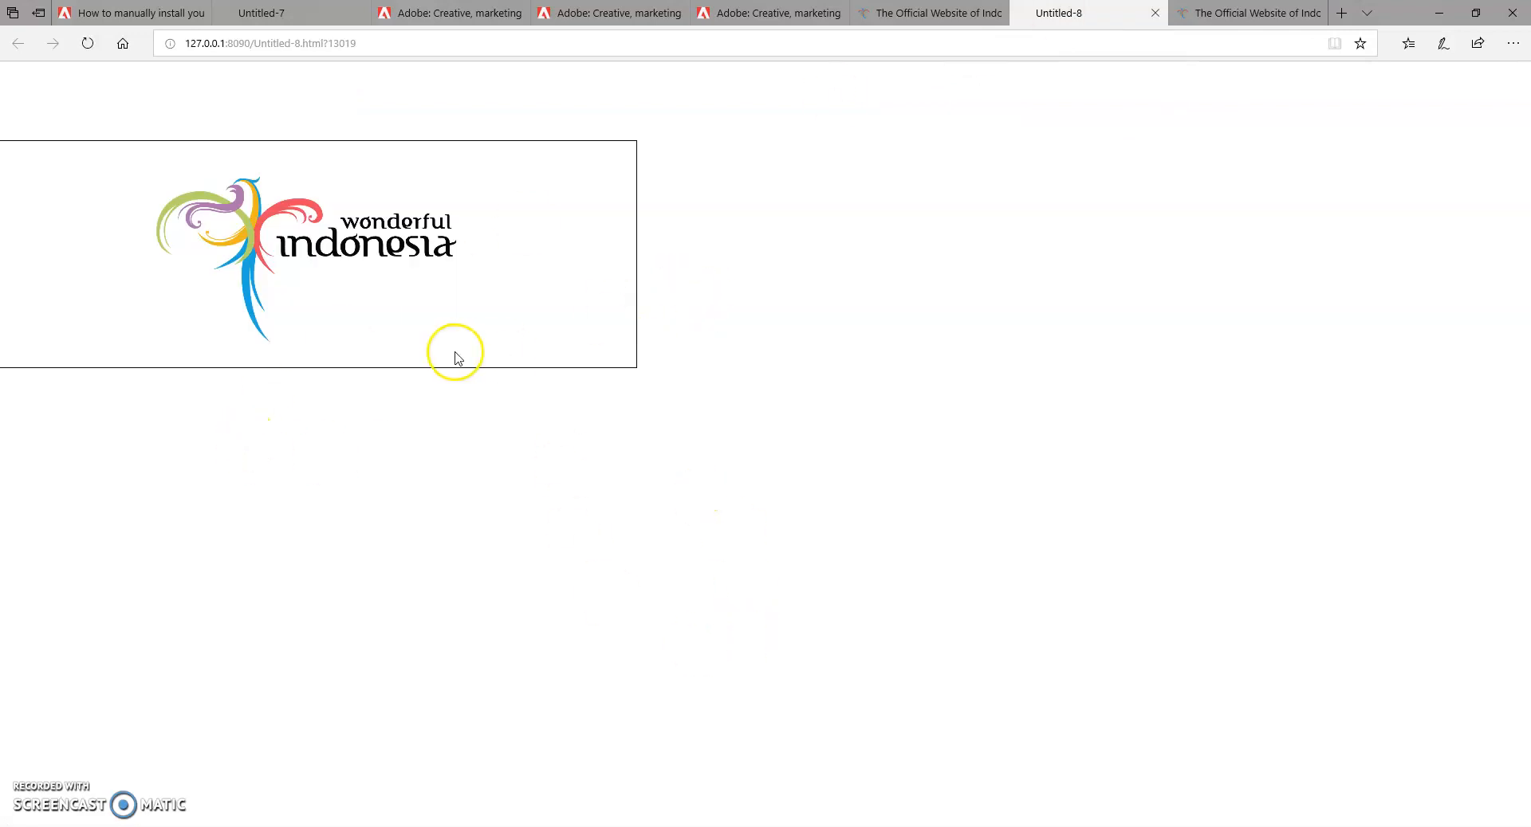
pyautogui.click(699, 826)
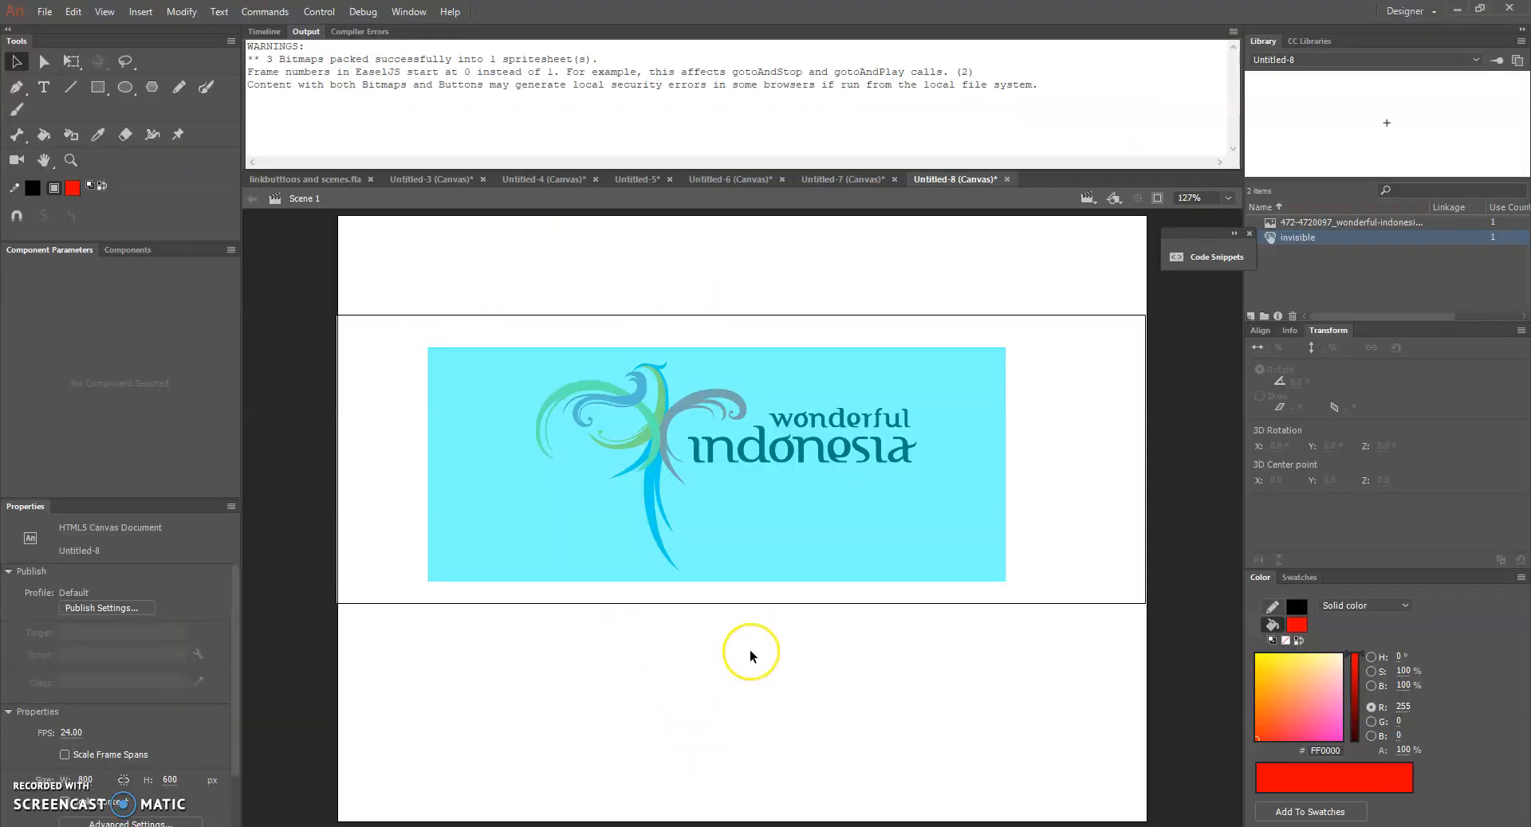